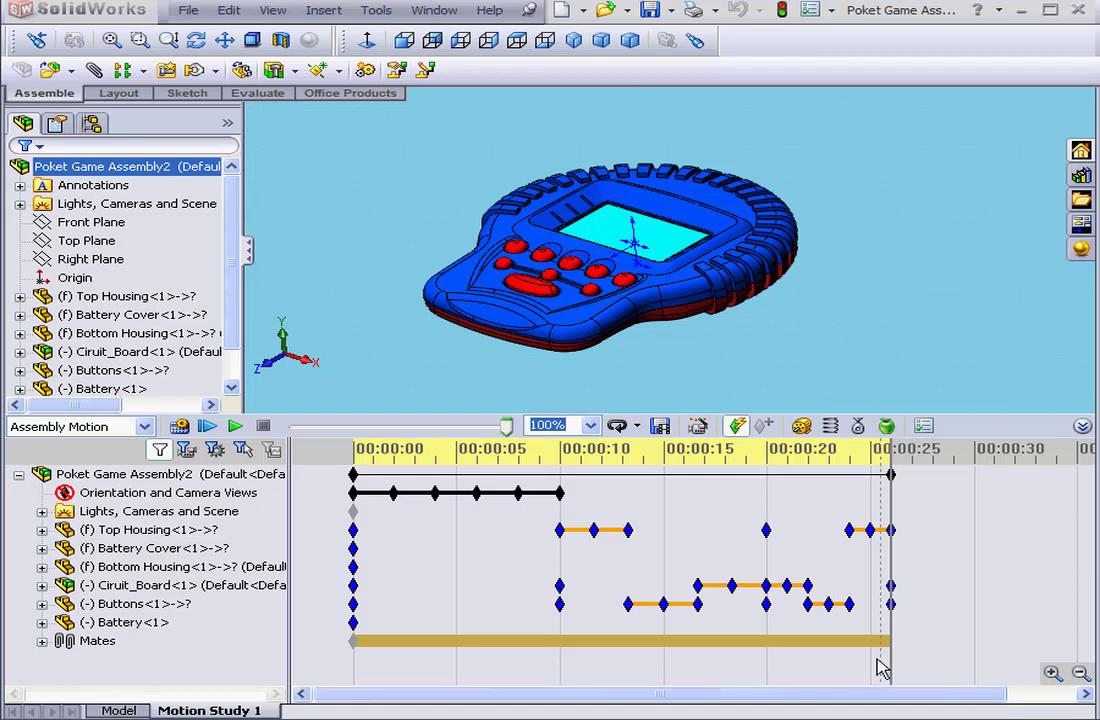
- Select the top-level Poket Game Assembly2 and scrub the timeline to about 00:00:11
key(Up)
click(422, 487)
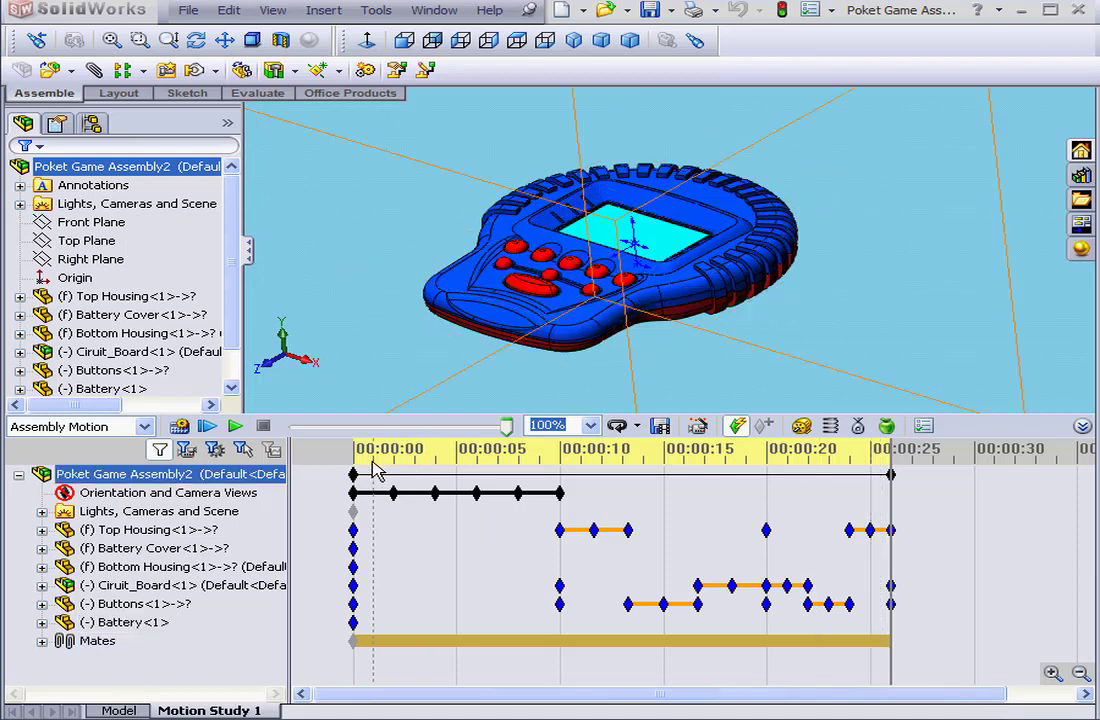
drag(373, 470, 363, 504)
- Copy the Orientation and Camera Views key points and paste them at 00:00:15
click(580, 491)
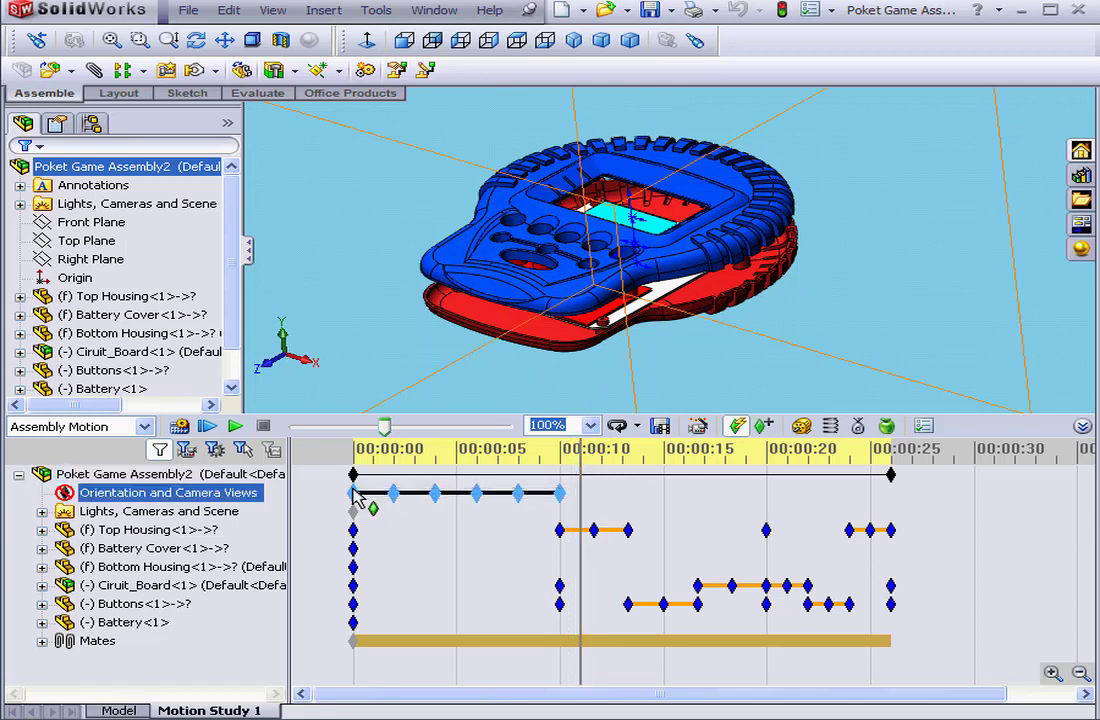
right_click(437, 500)
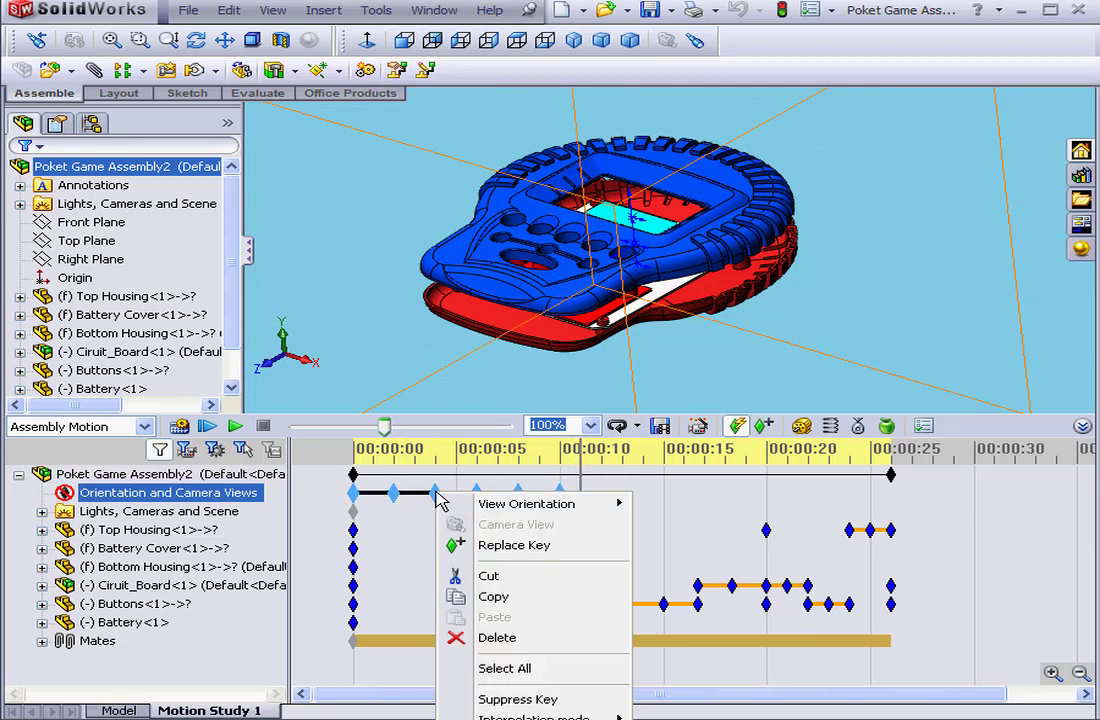
click(503, 604)
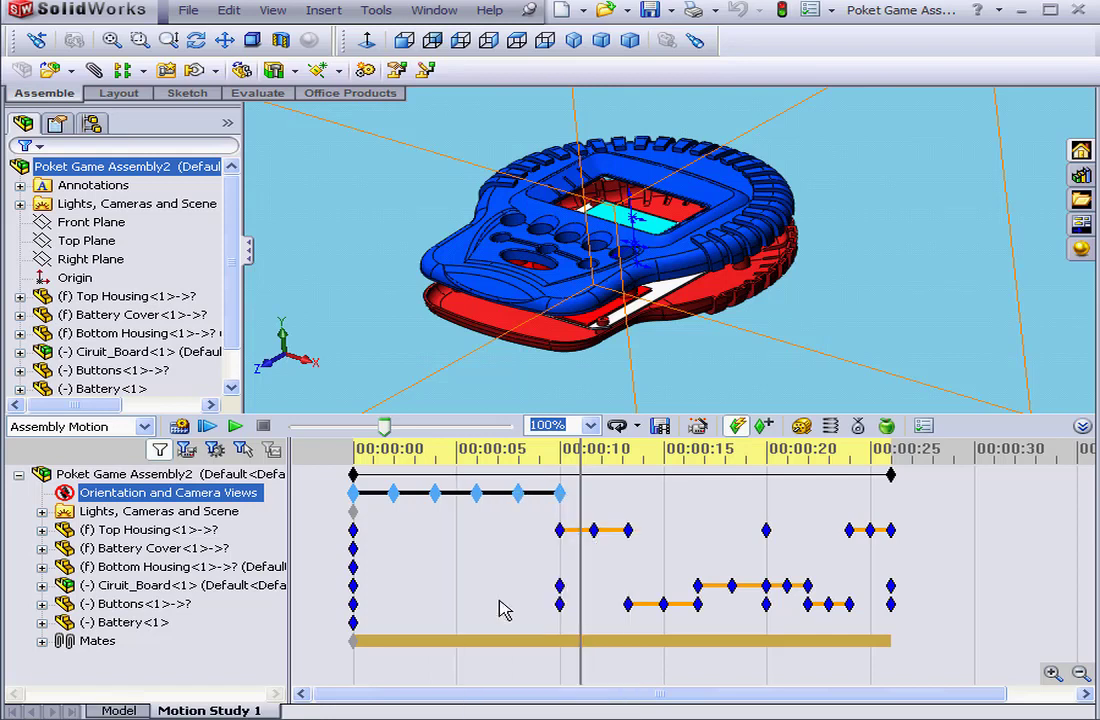
right_click(670, 500)
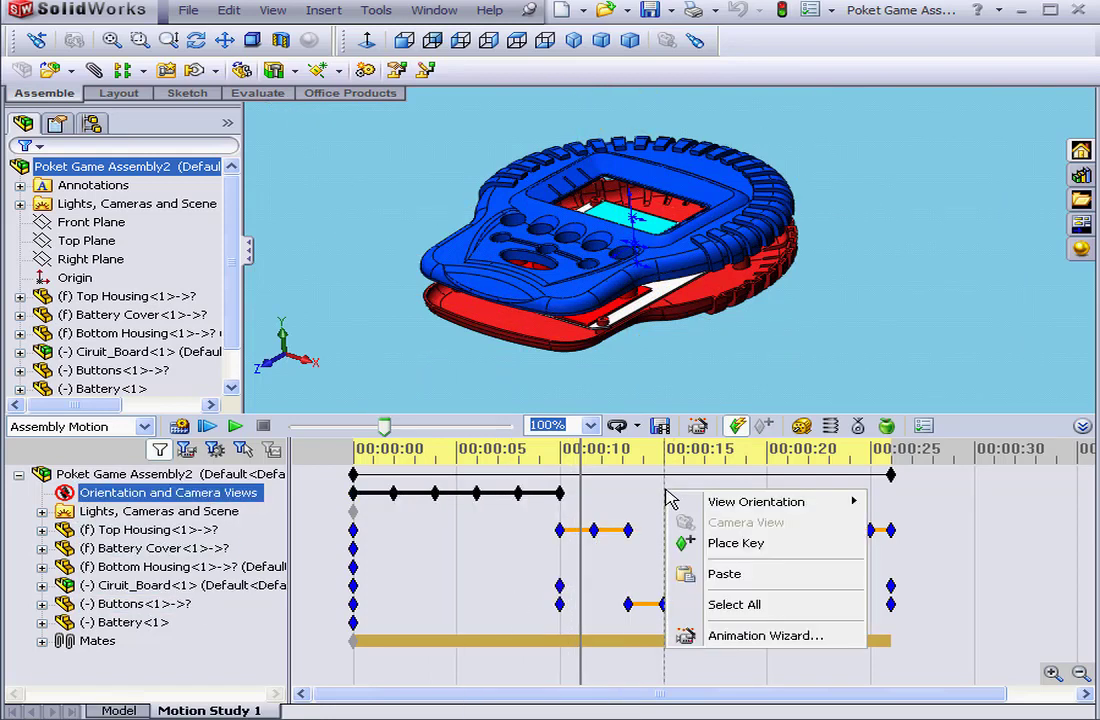
click(724, 574)
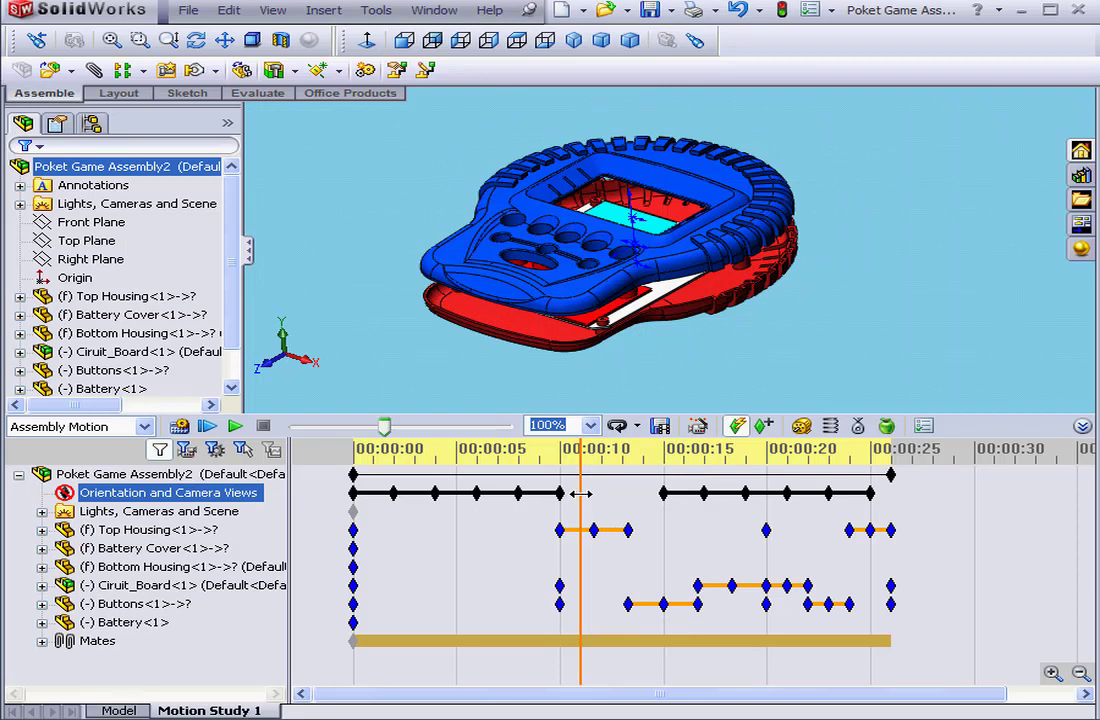
right_click(583, 497)
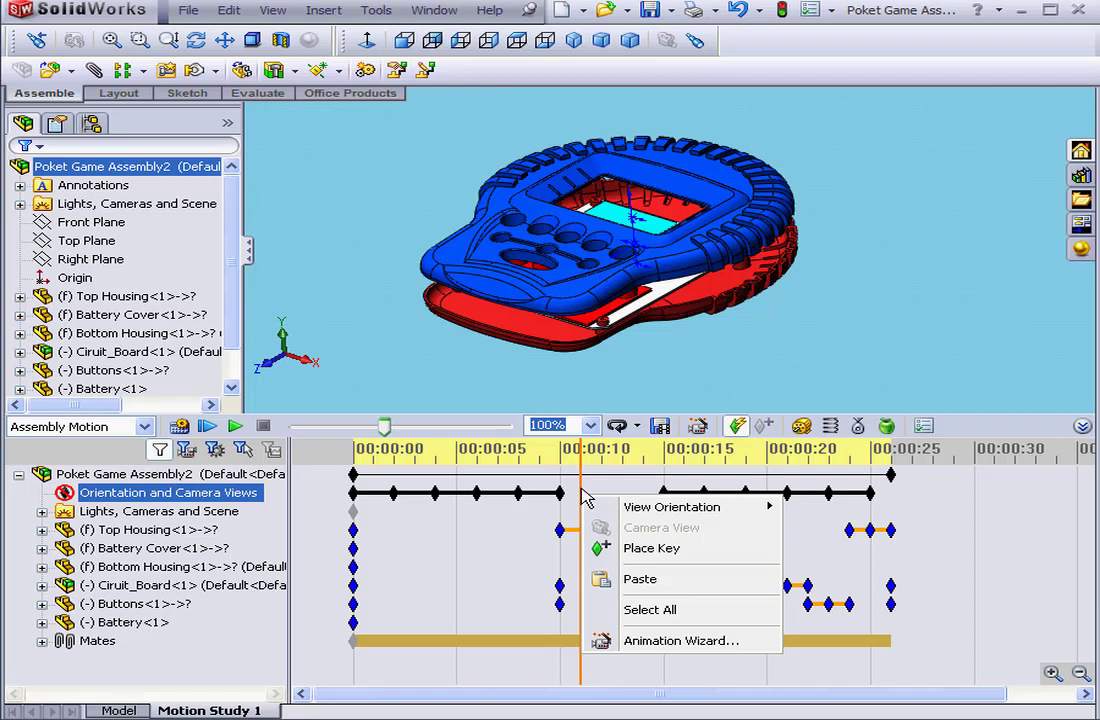
- Drag the pasted camera keys left to start near 00:00:14, then scrub back to 00:00:12
click(643, 486)
drag(652, 487, 872, 514)
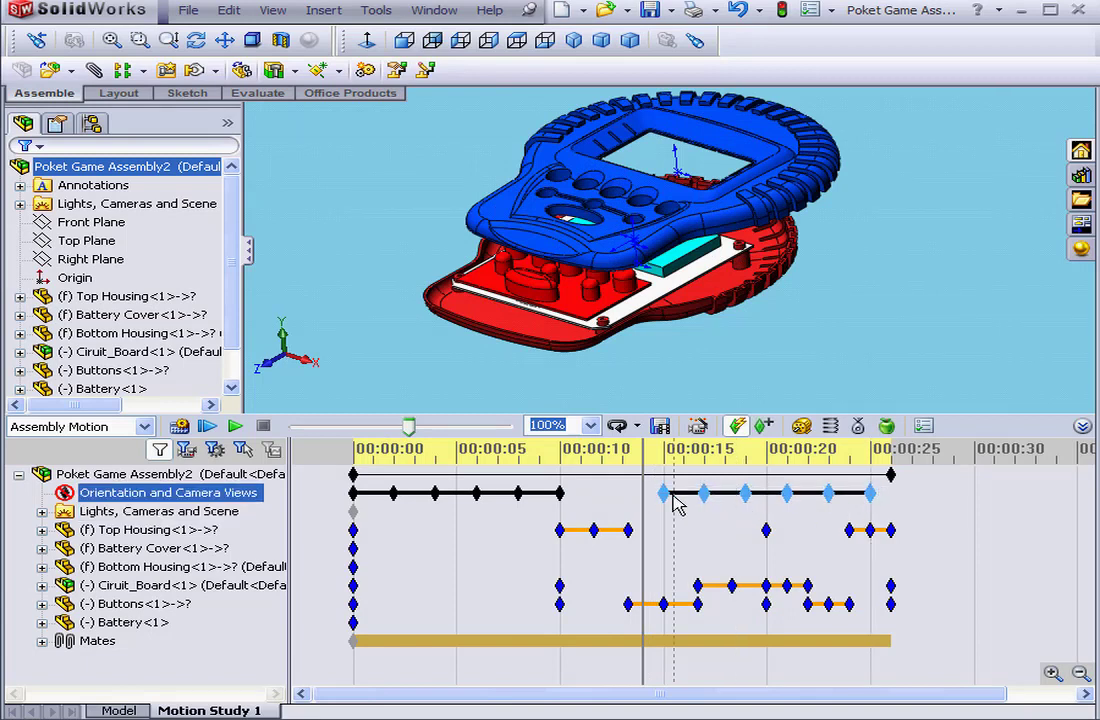
drag(666, 497, 648, 500)
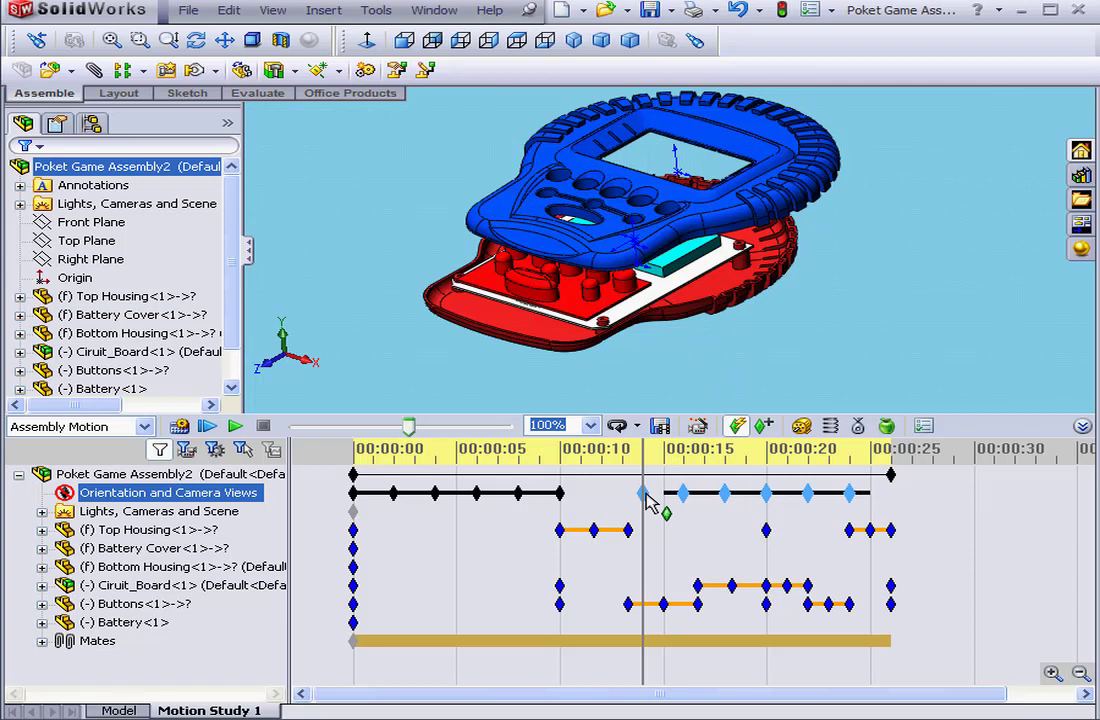
drag(648, 500, 650, 498)
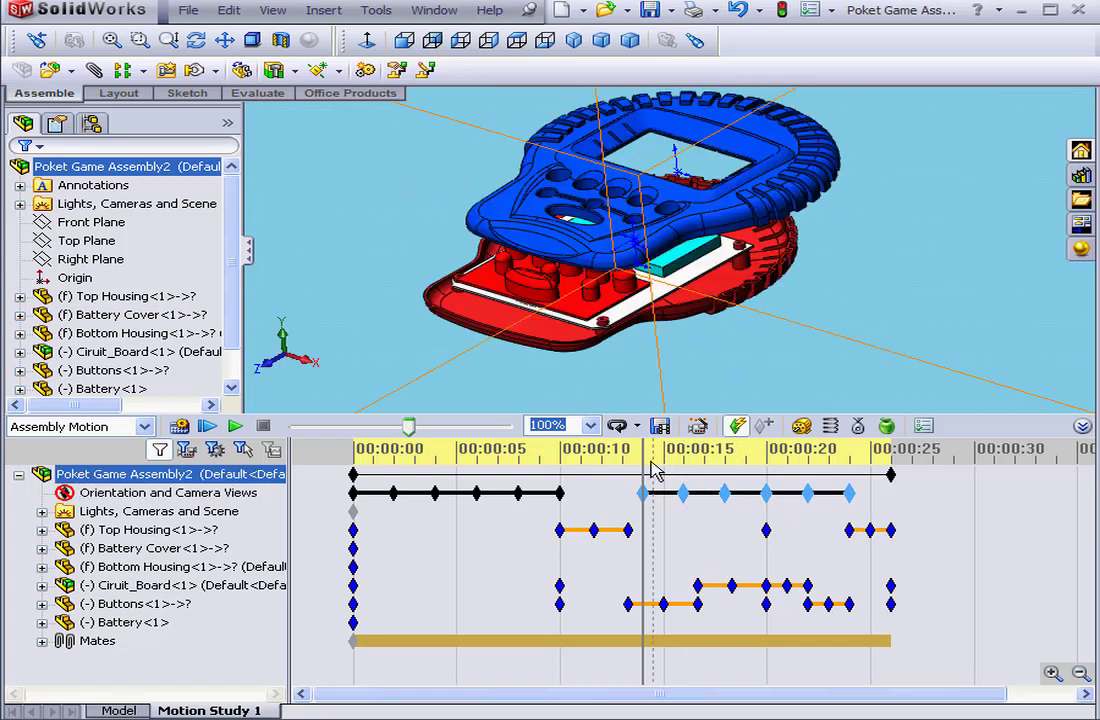
drag(644, 452, 628, 484)
- Apply Reverse Path to the pasted camera keys from the 00:00:20 key, then scrub to 00:00:14
click(815, 500)
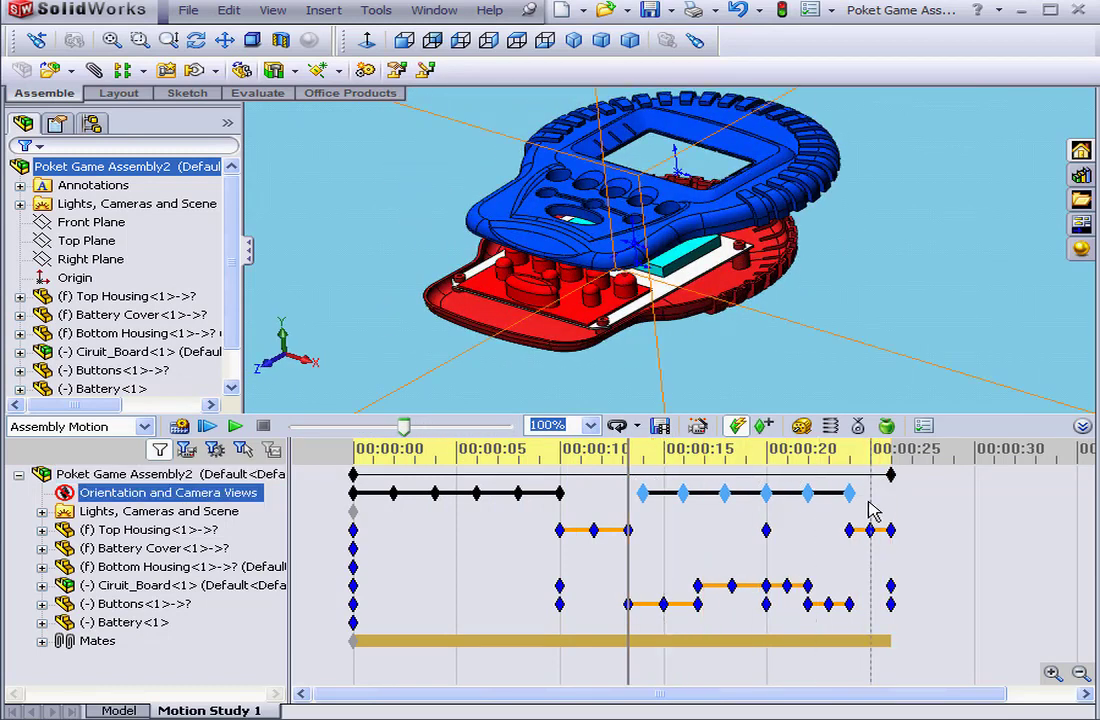
drag(868, 502, 630, 490)
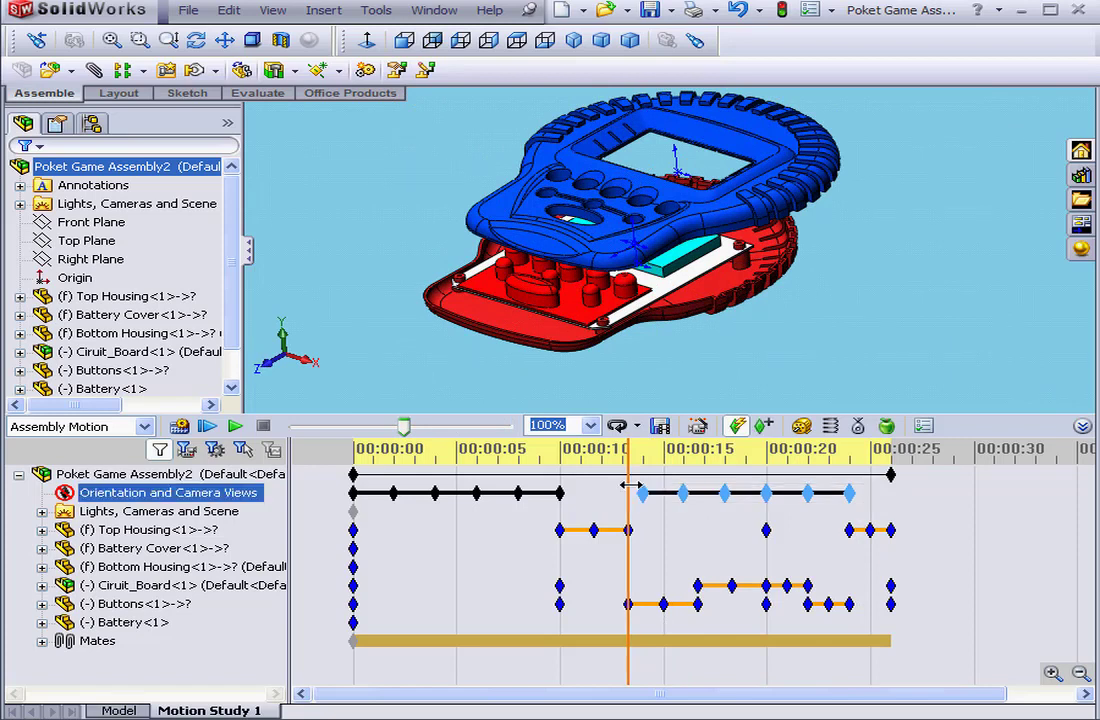
right_click(648, 503)
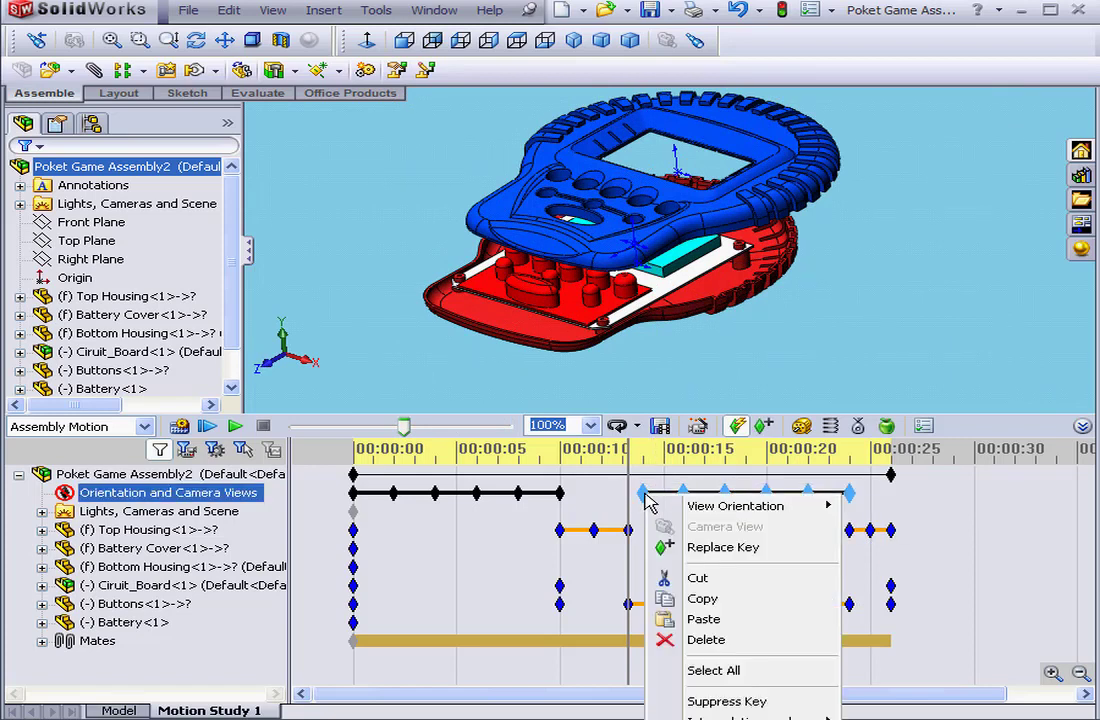
click(995, 420)
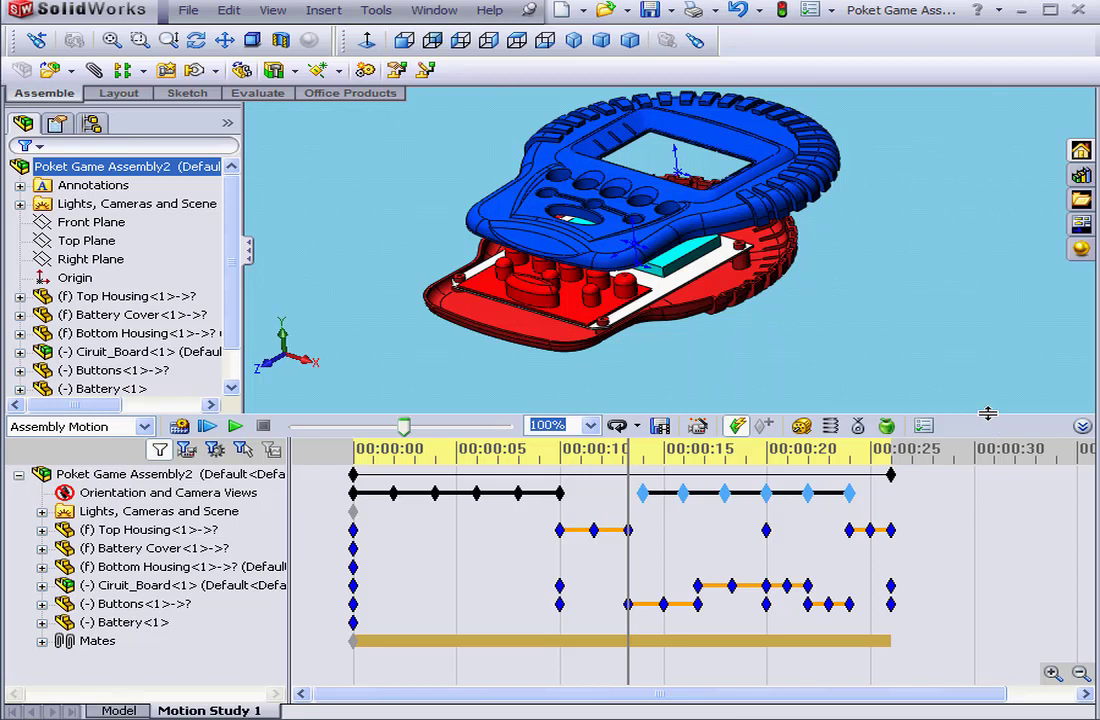
drag(987, 413, 987, 373)
click(885, 458)
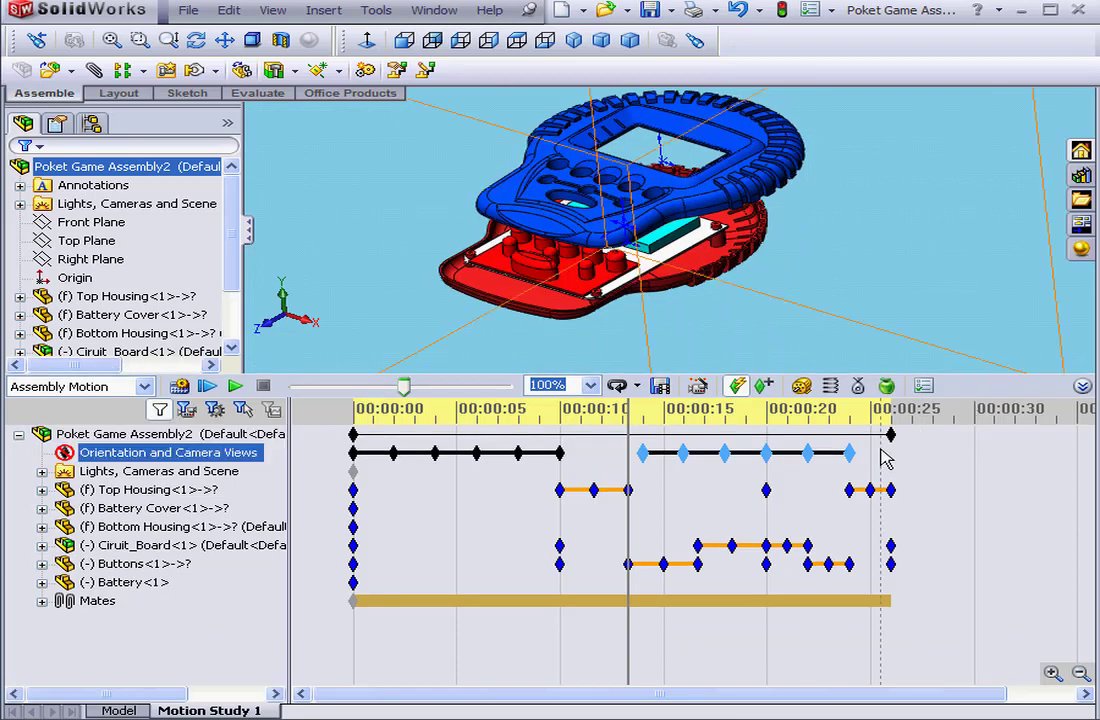
right_click(768, 455)
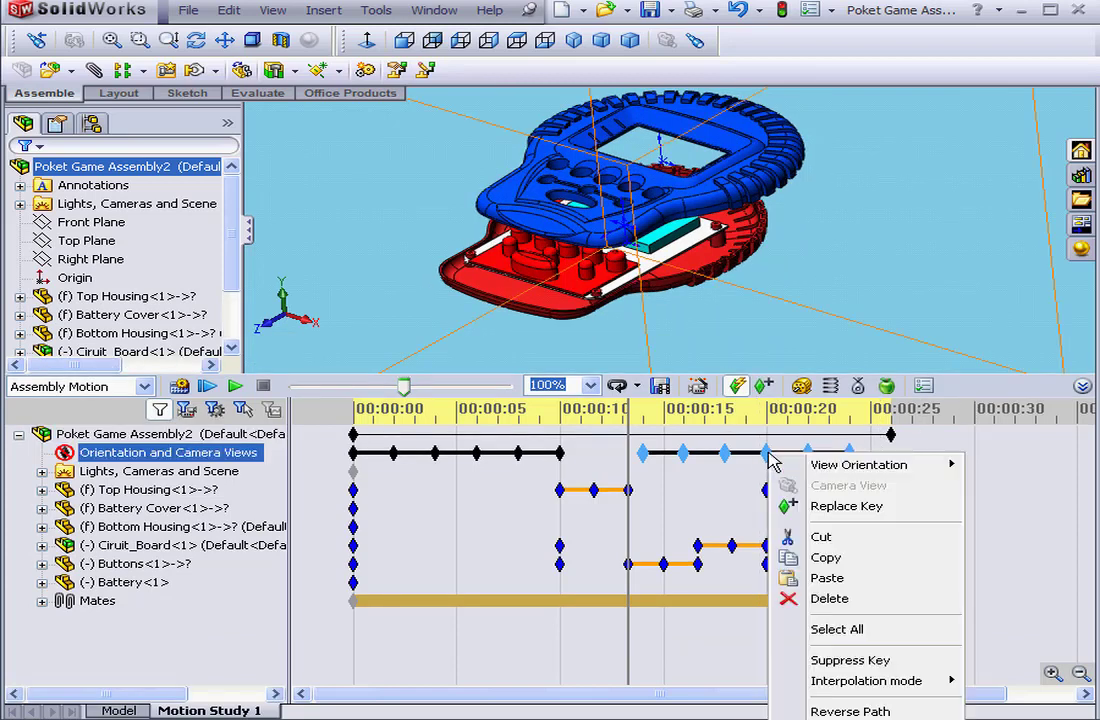
click(845, 712)
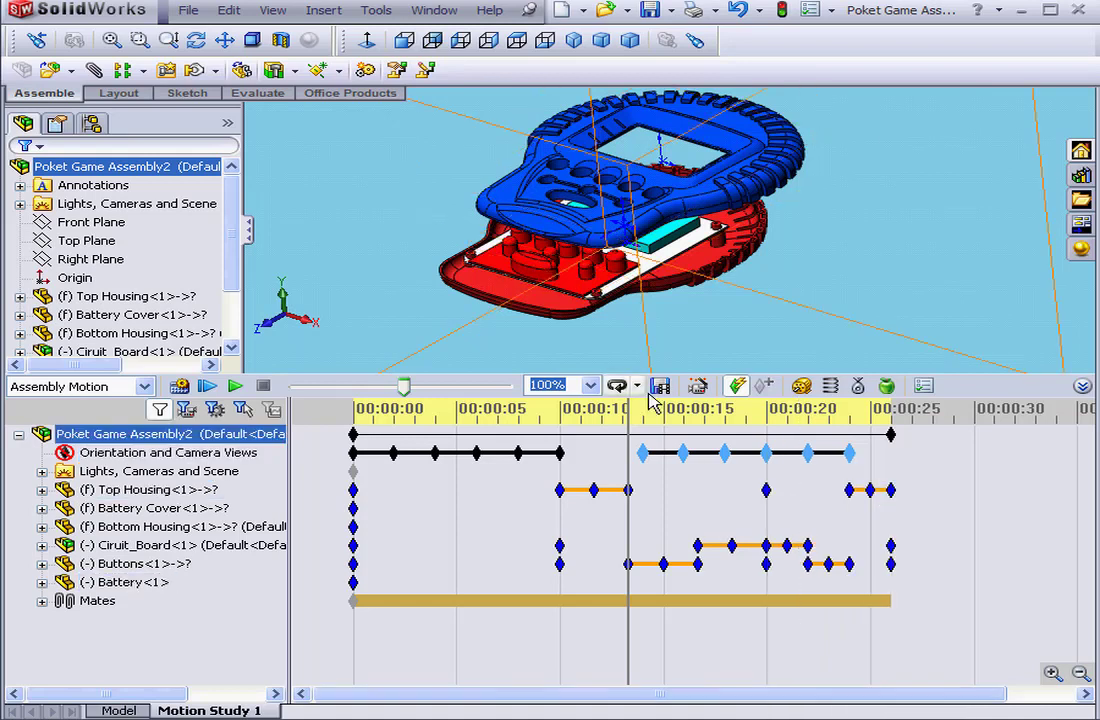
mouse_move(628, 418)
mouse_down()
mouse_move(866, 423)
mouse_move(640, 423)
mouse_up()
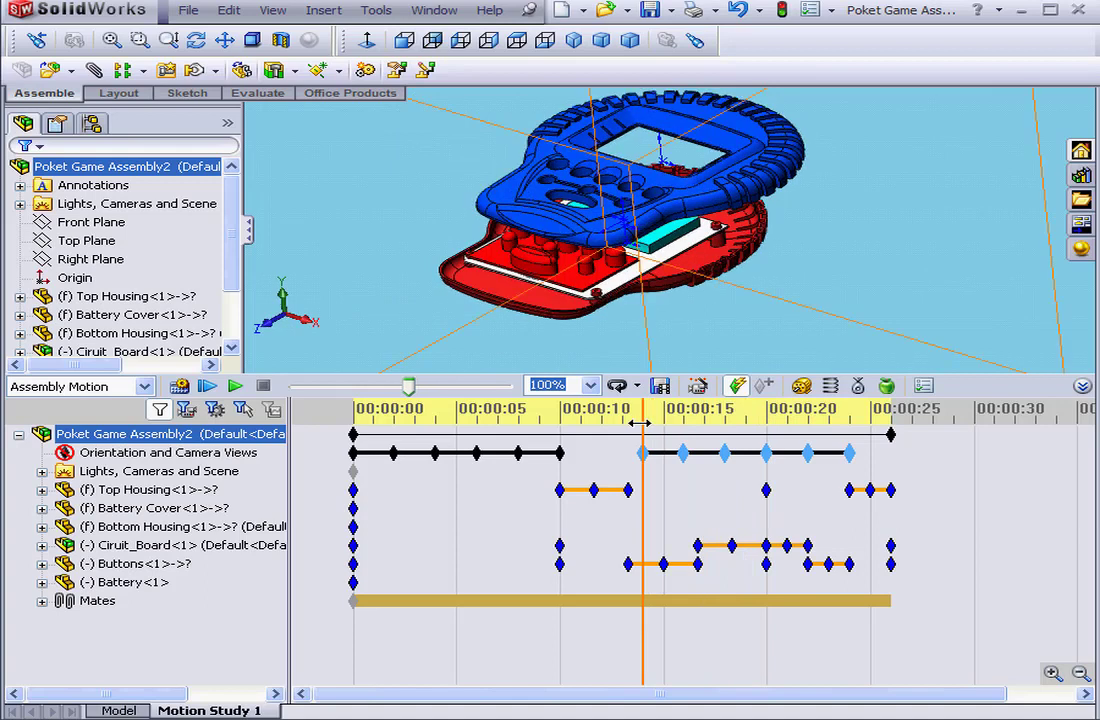
- Delete the pasted camera keys starting at 00:00:14
click(643, 453)
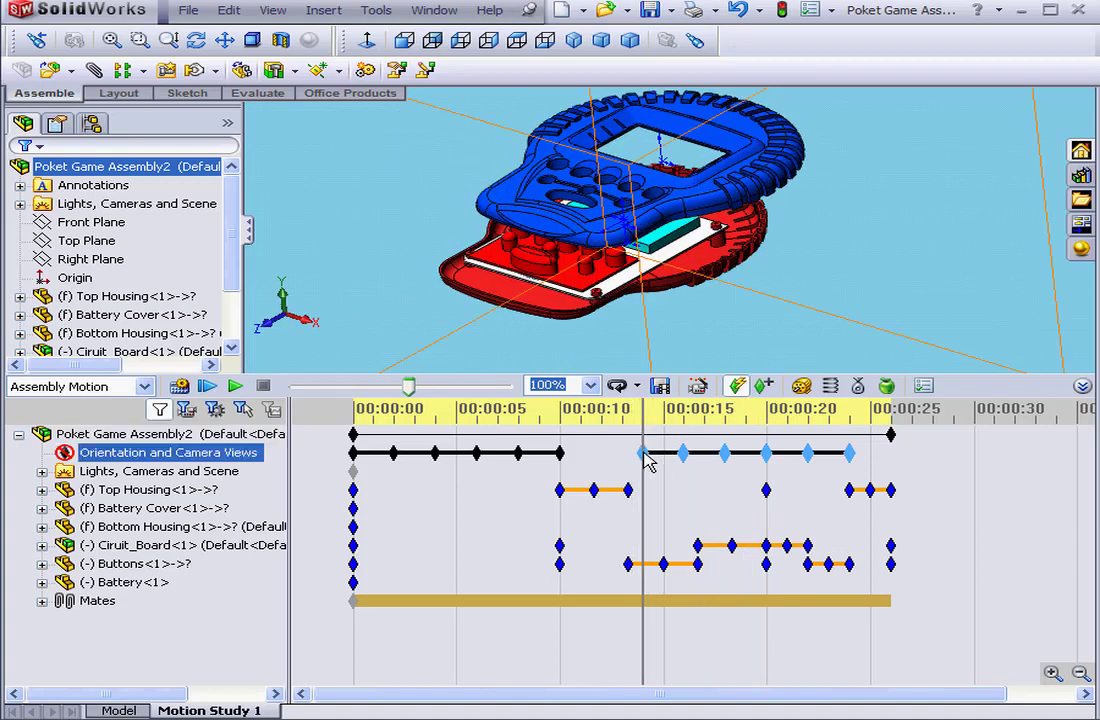
right_click(648, 462)
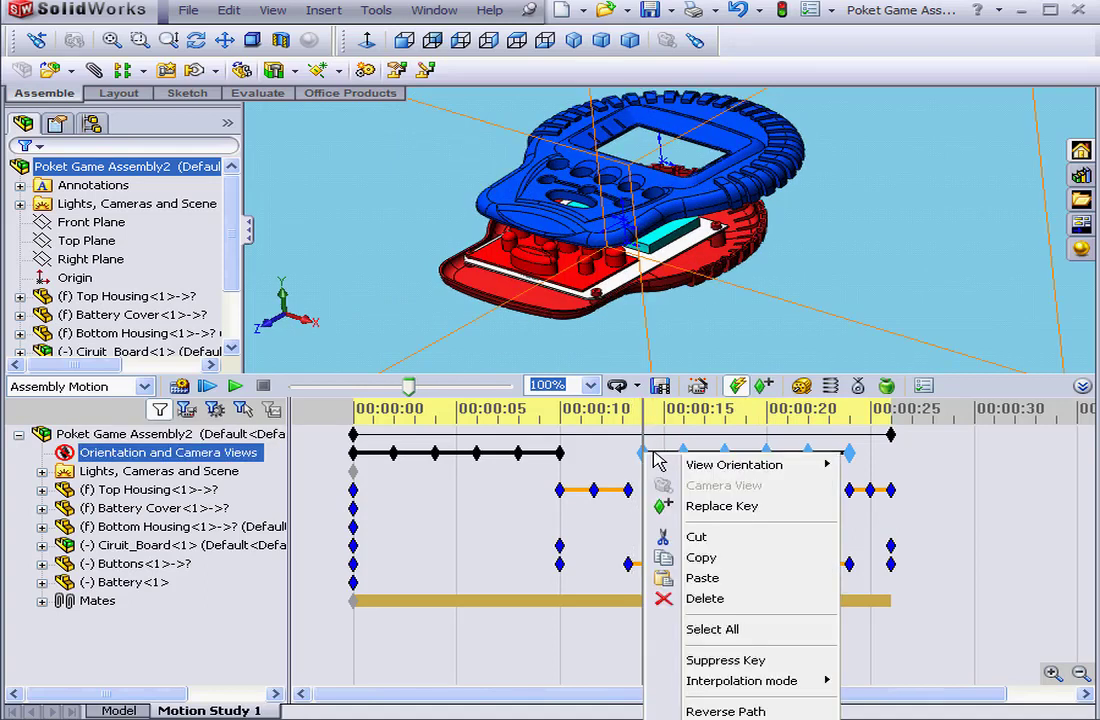
click(729, 600)
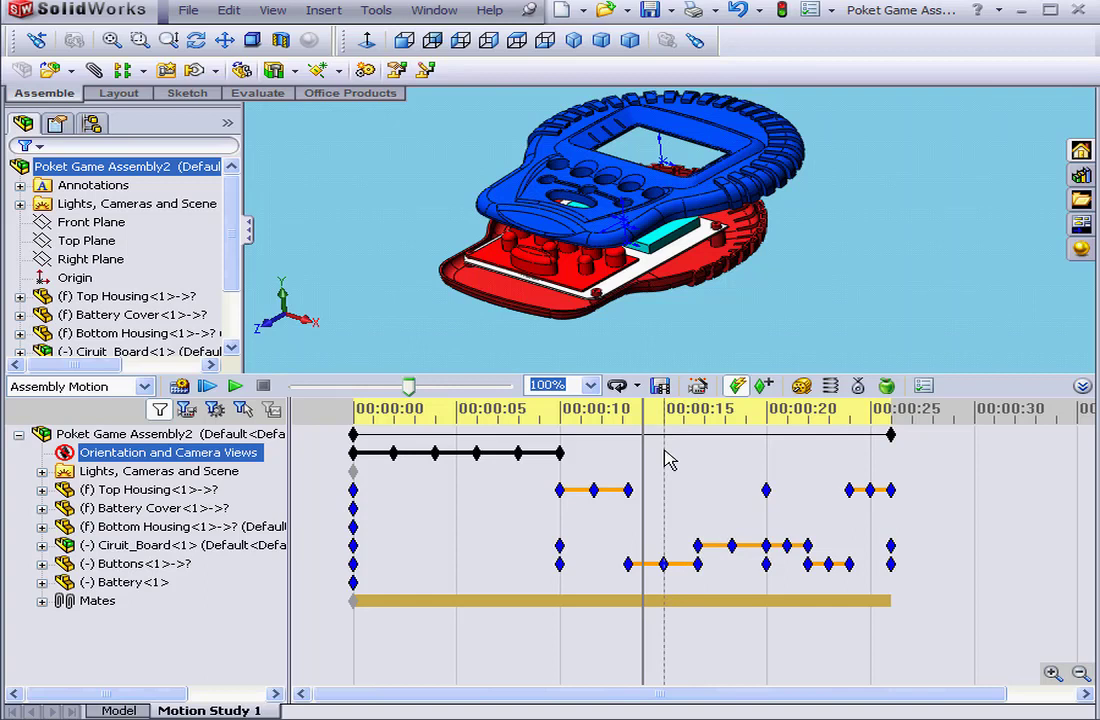
- Place a camera view key at about 00:00:15
drag(643, 460, 665, 457)
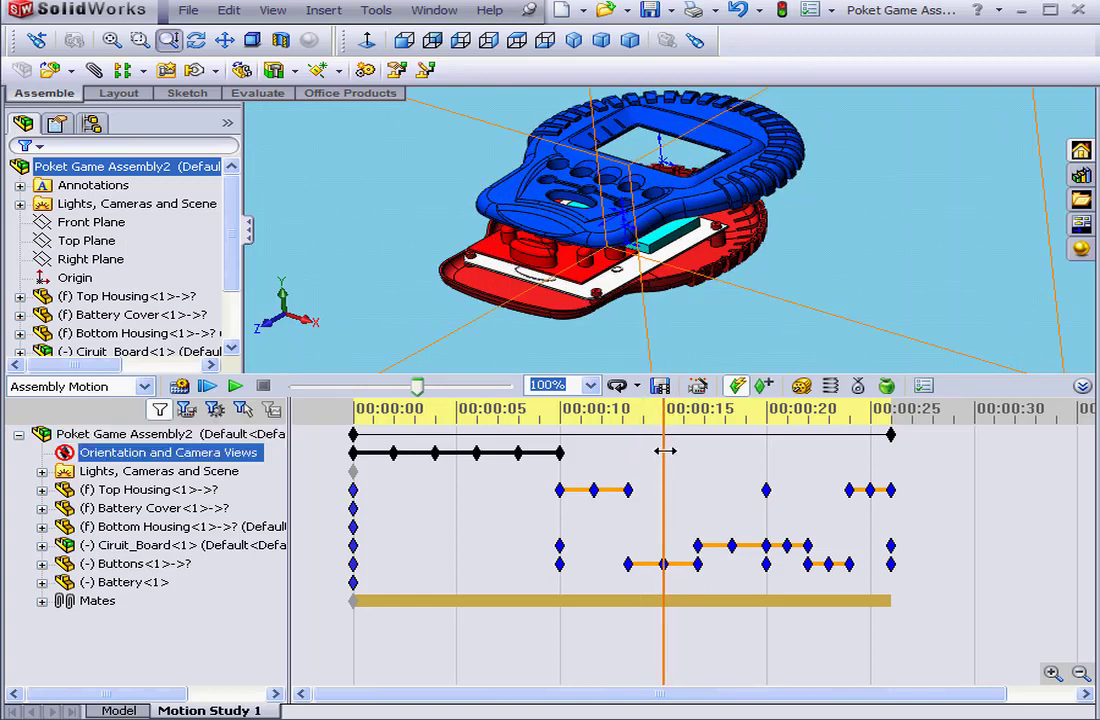
right_click(667, 456)
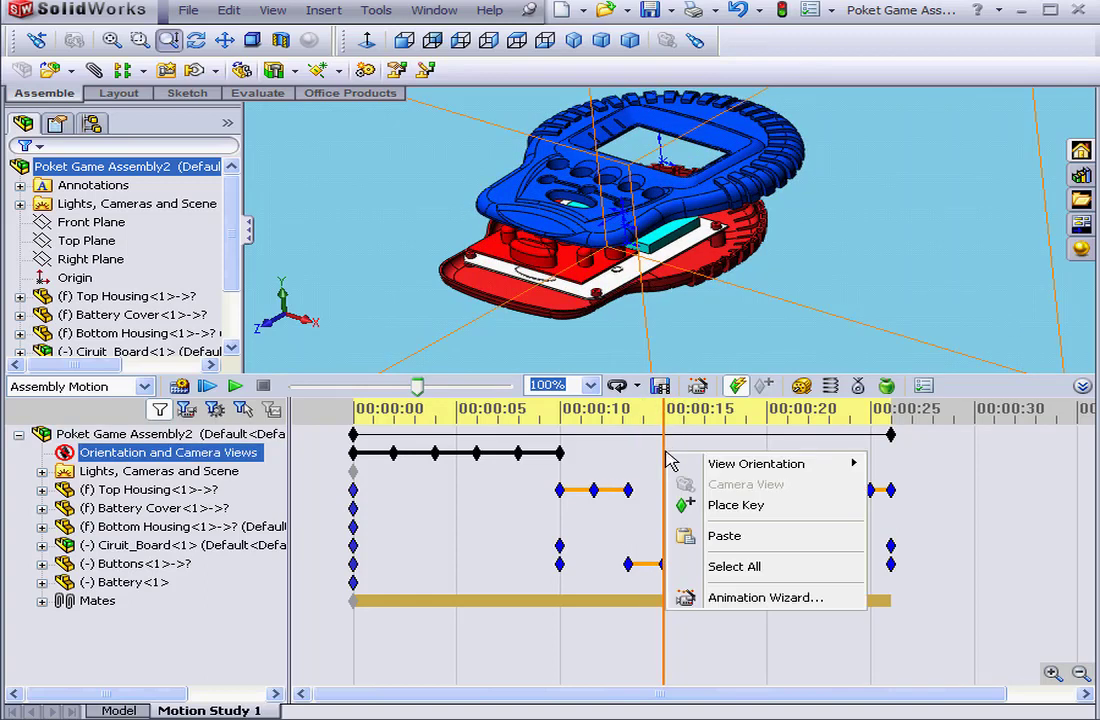
click(727, 507)
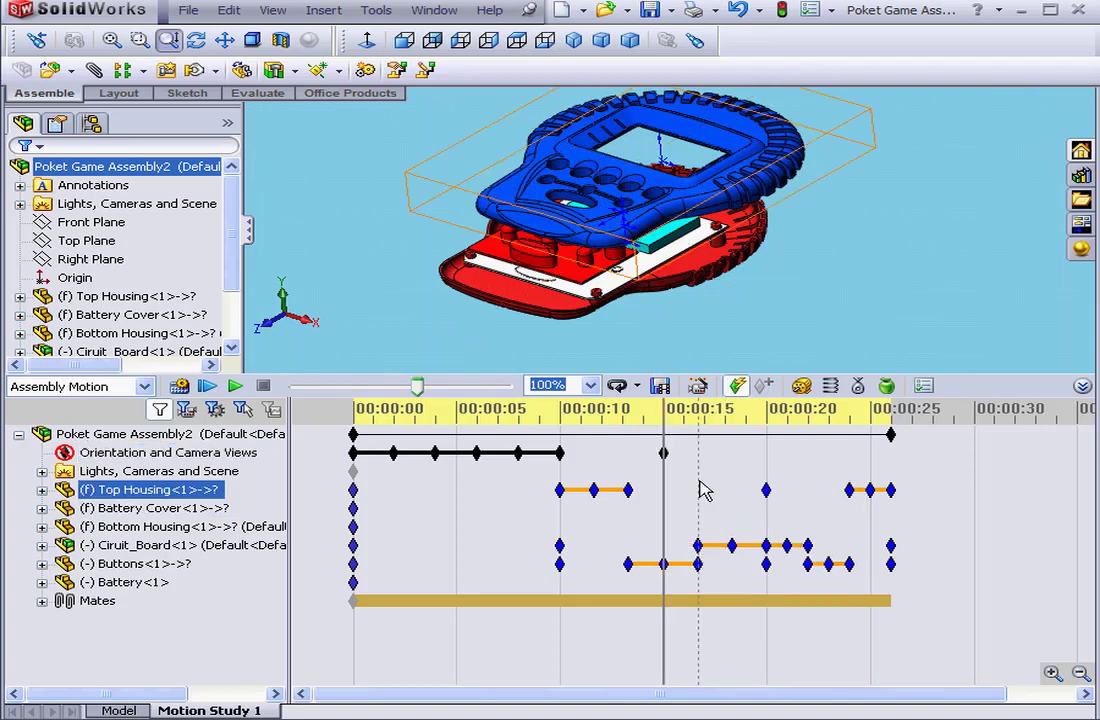
- Zoom out at 00:00:20 and place a camera key there to frame the whole exploded assembly
drag(670, 432, 766, 418)
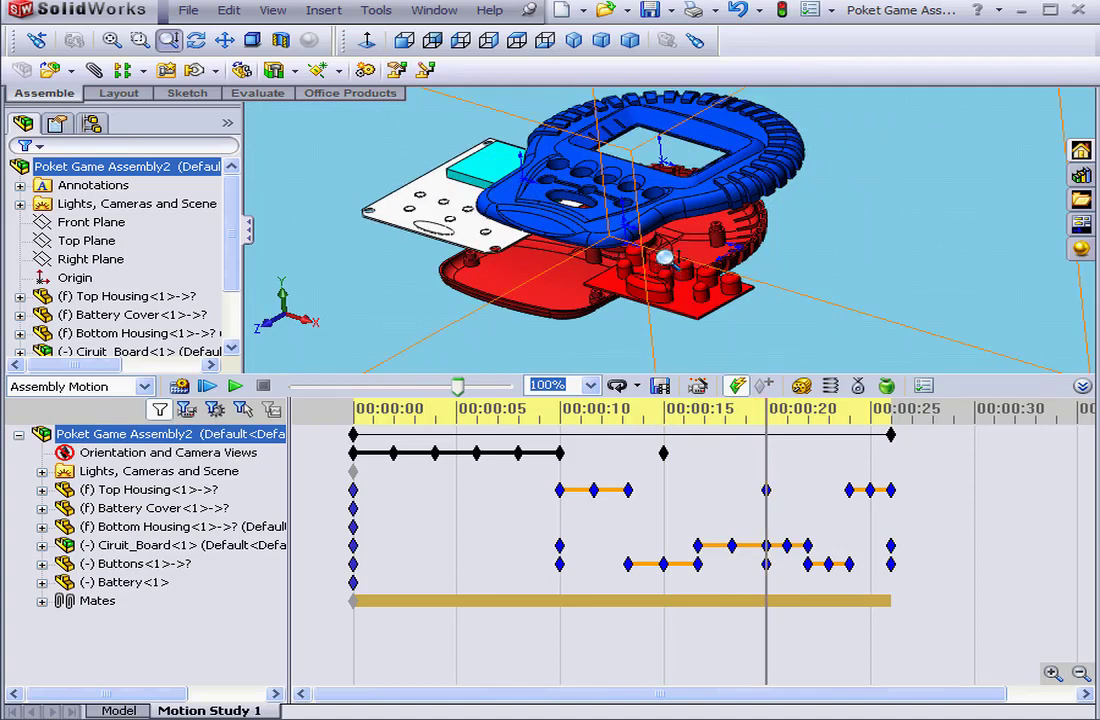
drag(665, 268, 668, 312)
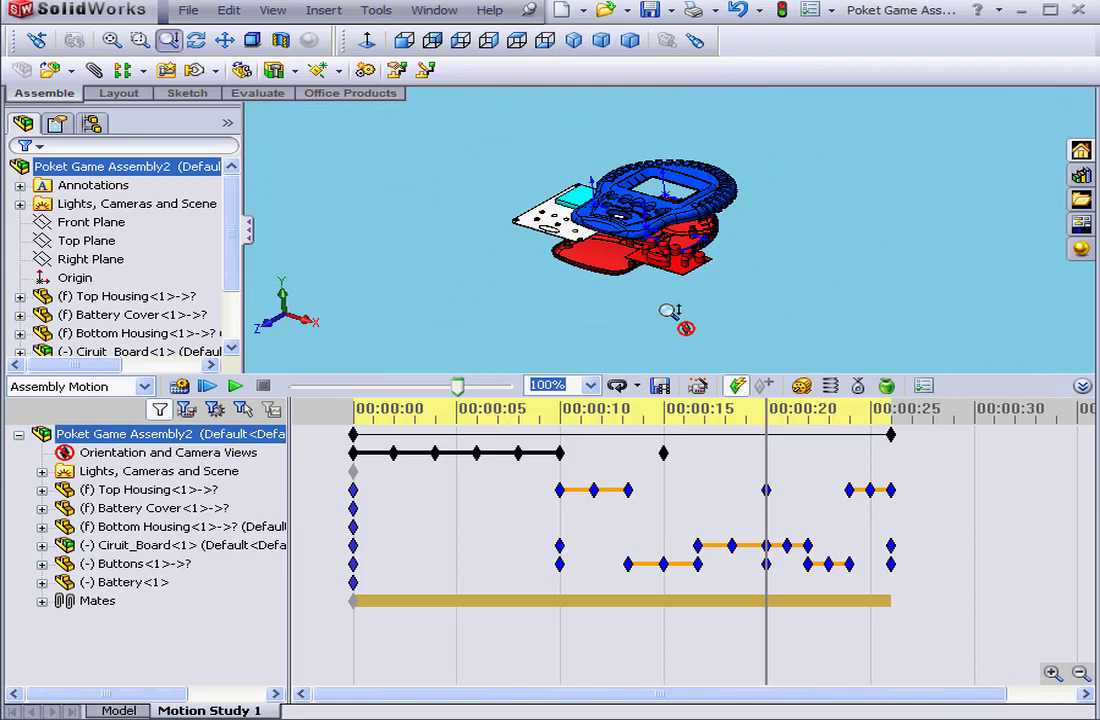
click(766, 455)
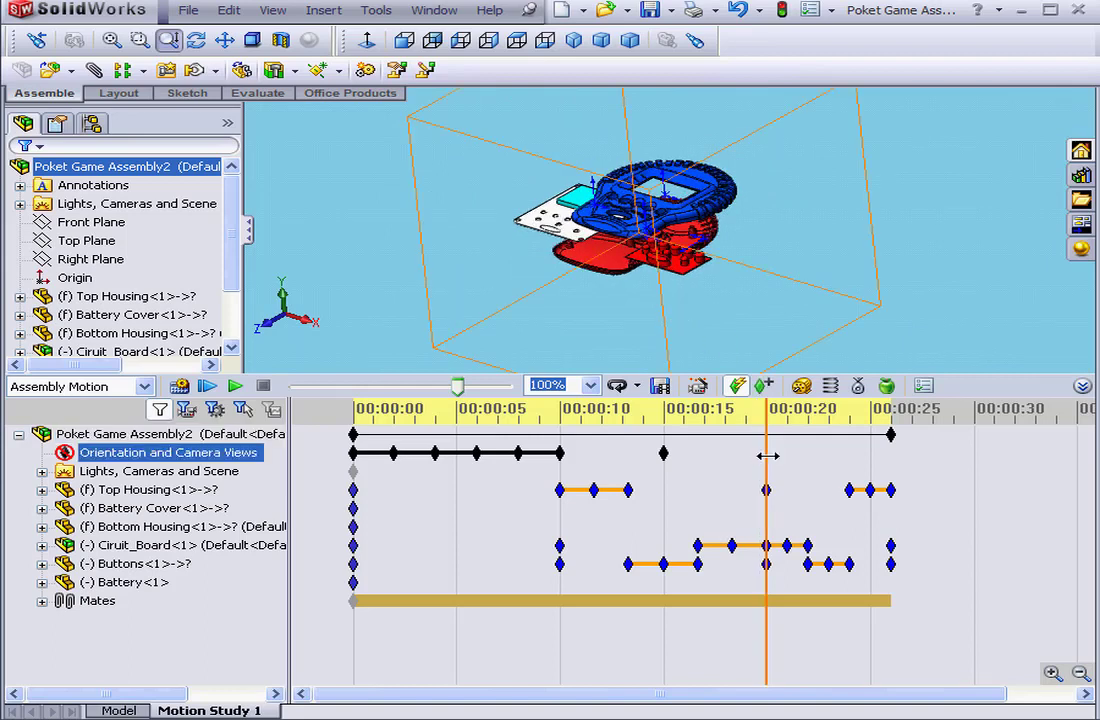
right_click(767, 452)
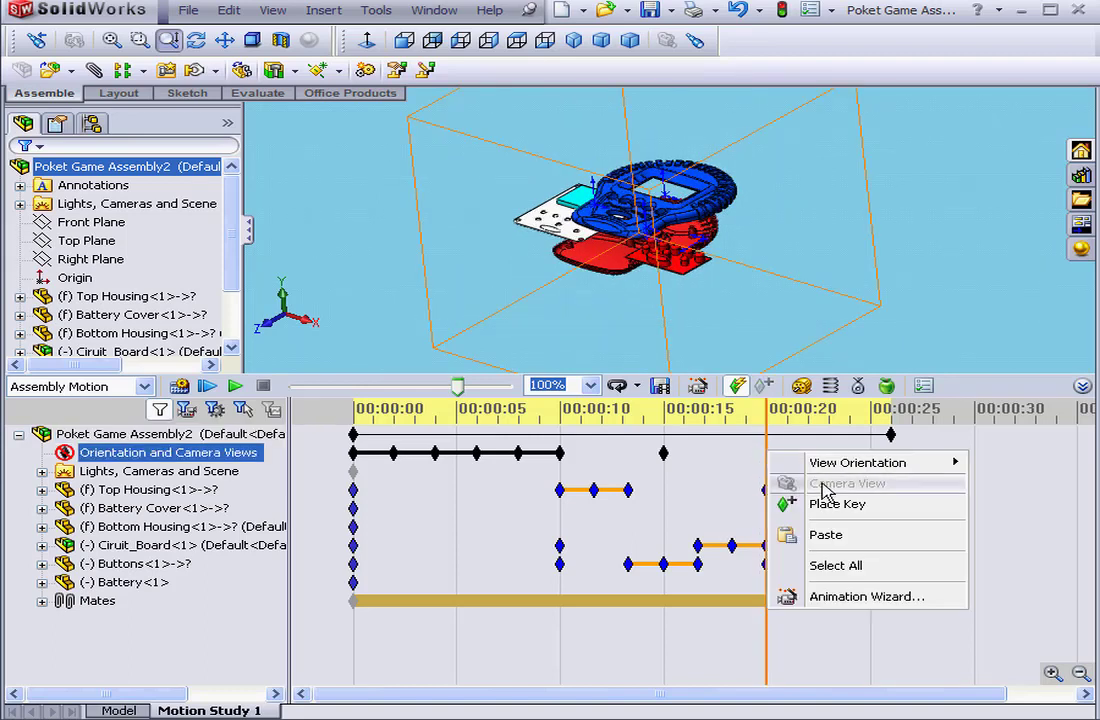
click(840, 505)
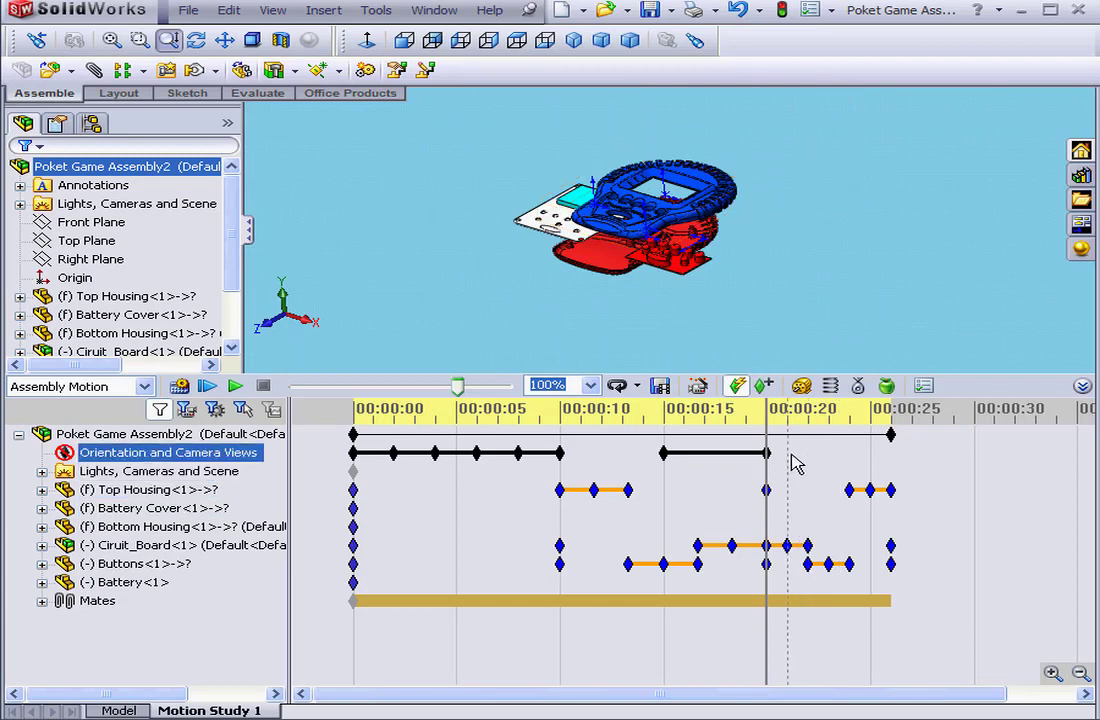
mouse_move(766, 420)
mouse_down()
mouse_move(663, 420)
mouse_move(889, 425)
mouse_move(756, 428)
mouse_up()
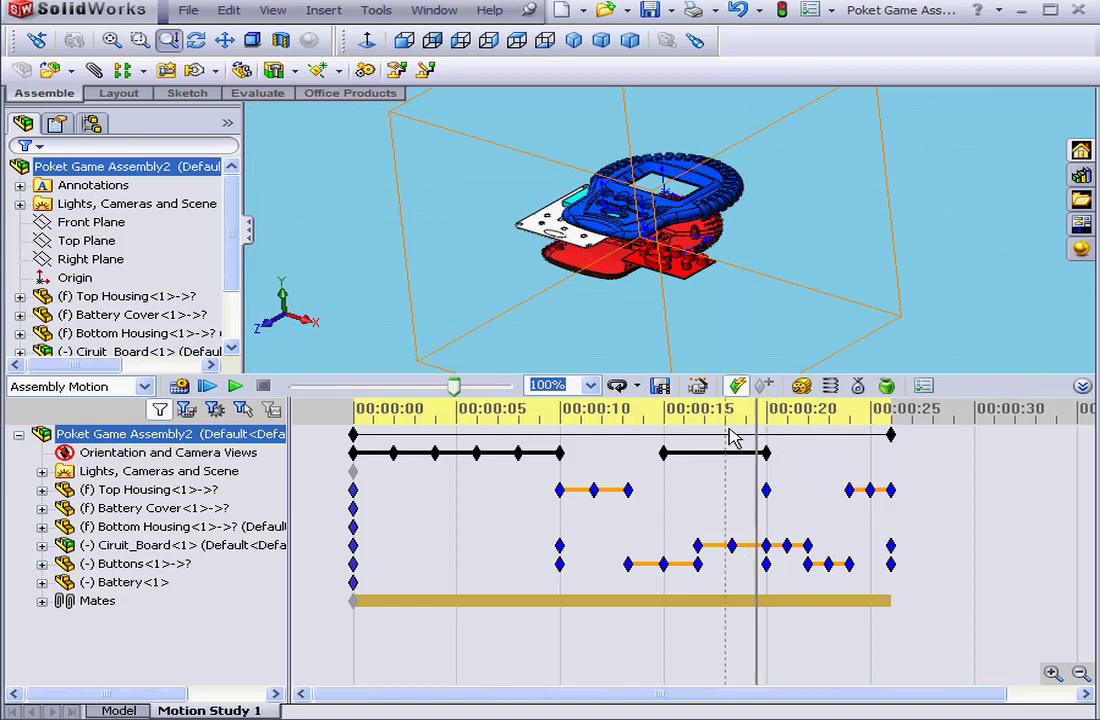
- Copy the 00:00:15 camera key and paste it at the study's end, 00:00:25
click(666, 455)
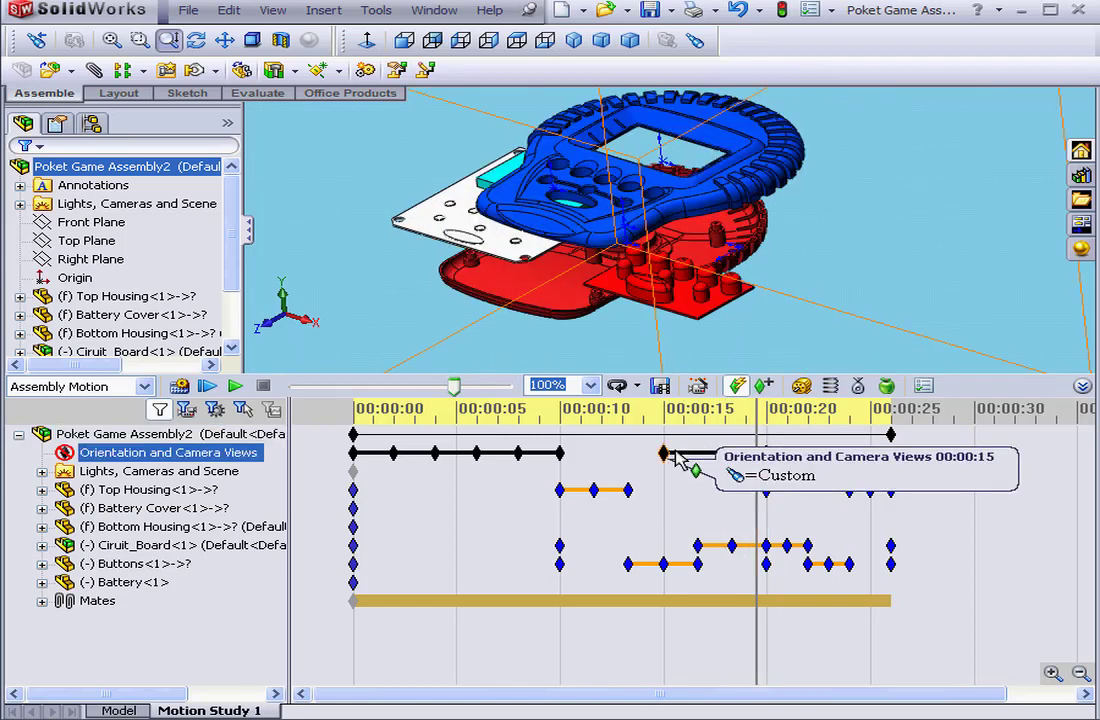
click(852, 457)
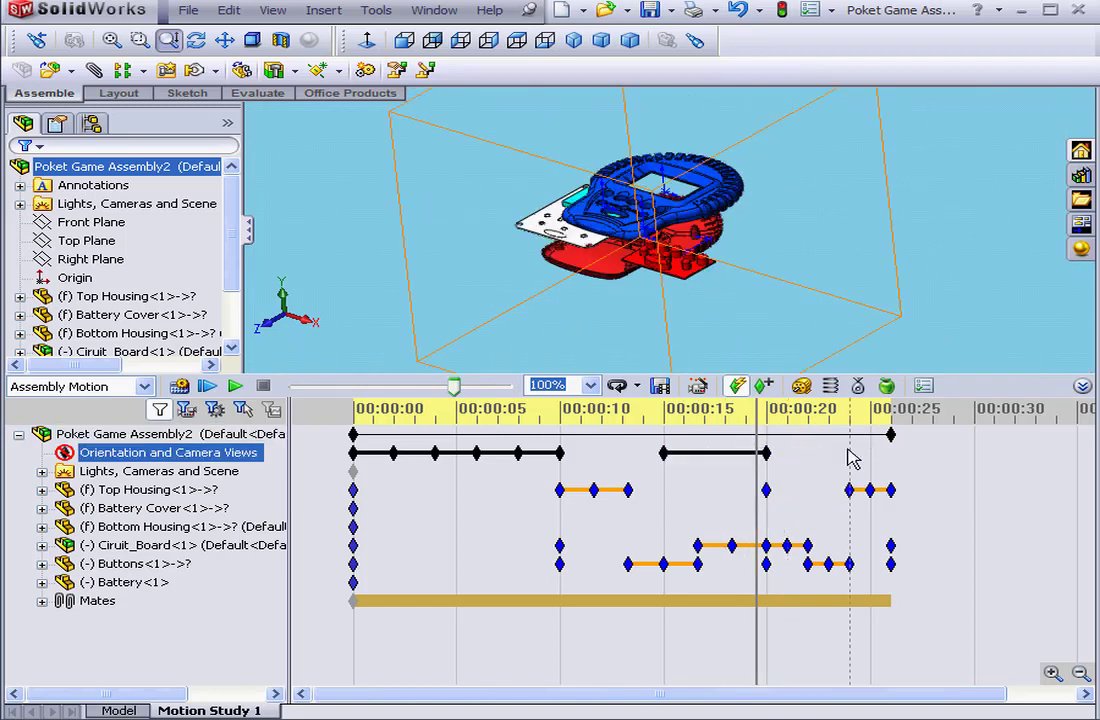
right_click(666, 454)
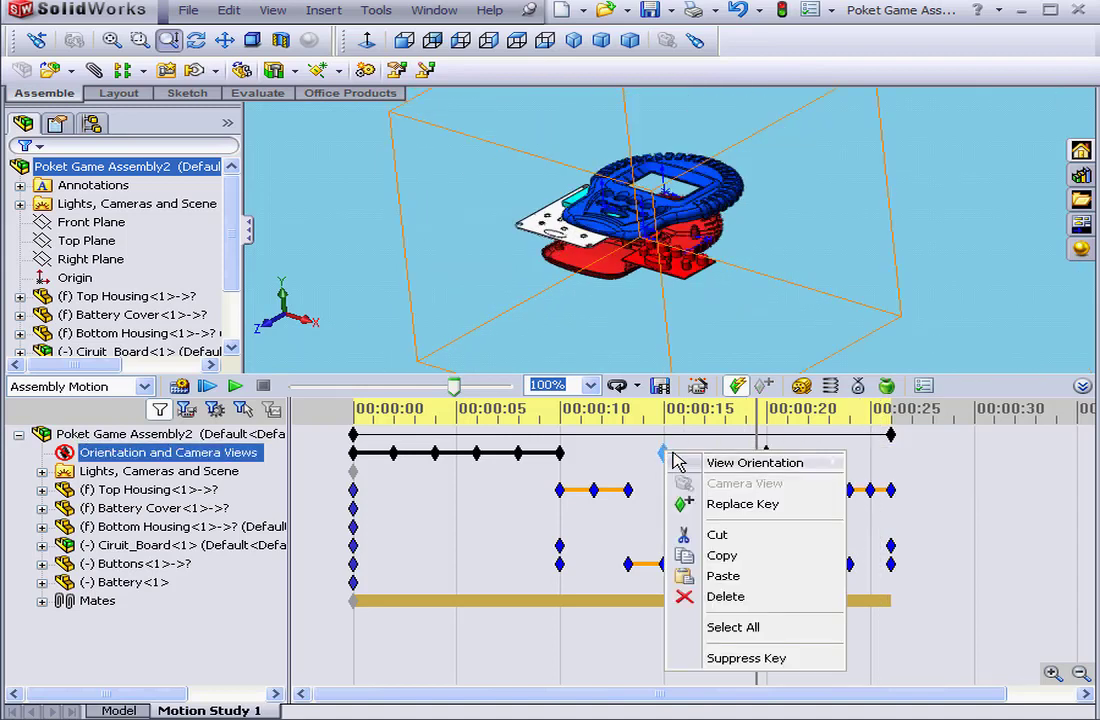
click(740, 556)
drag(760, 442, 889, 432)
click(895, 452)
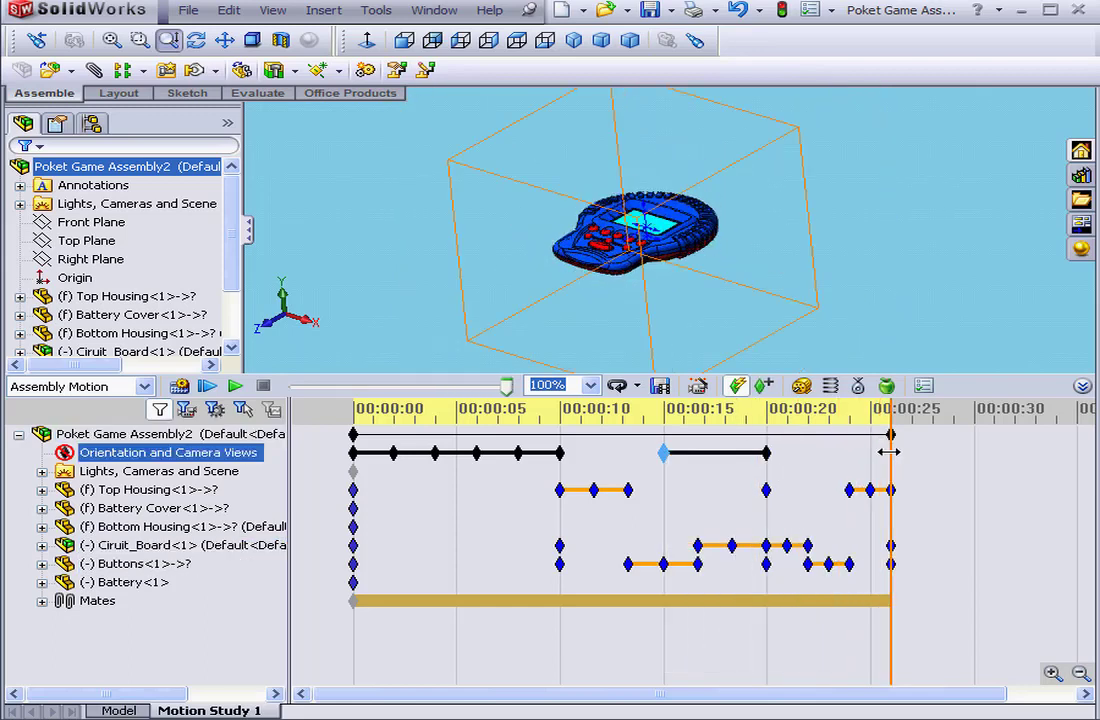
right_click(891, 455)
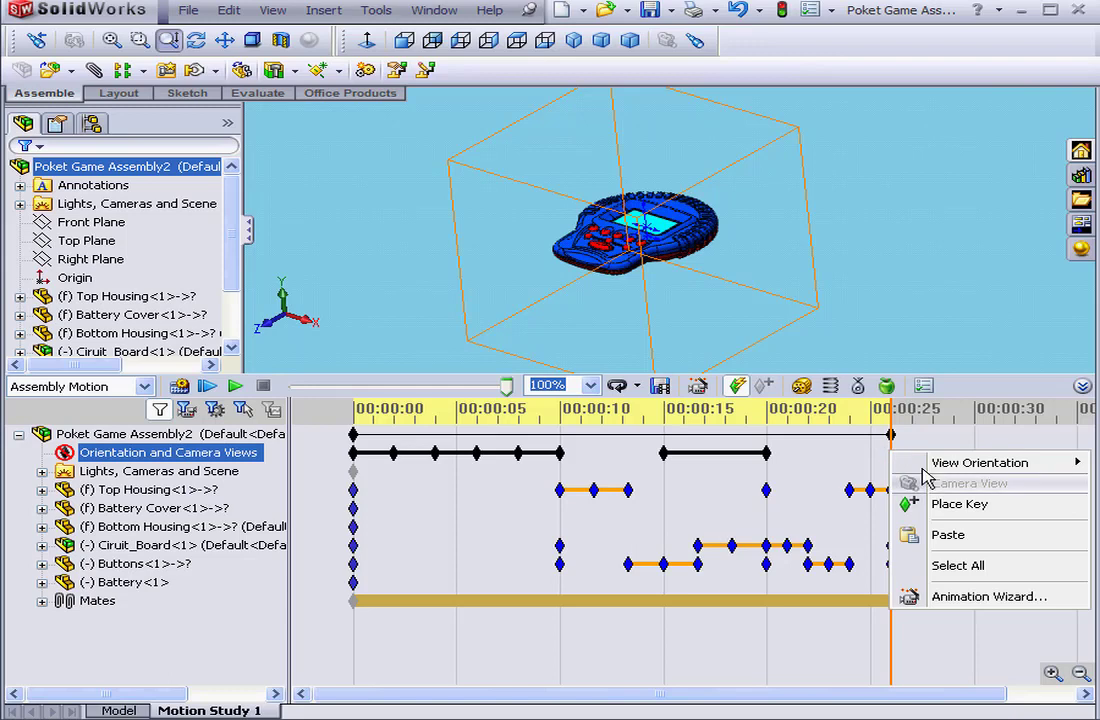
click(945, 535)
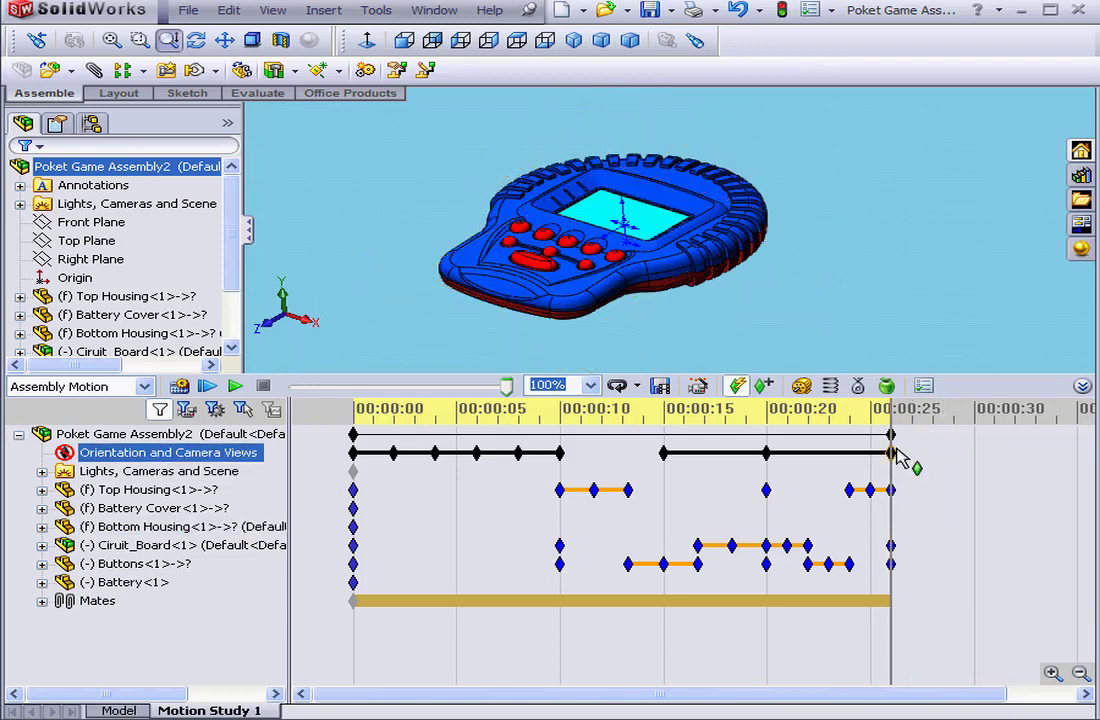
mouse_move(891, 420)
mouse_down()
mouse_move(664, 421)
mouse_move(891, 421)
mouse_up()
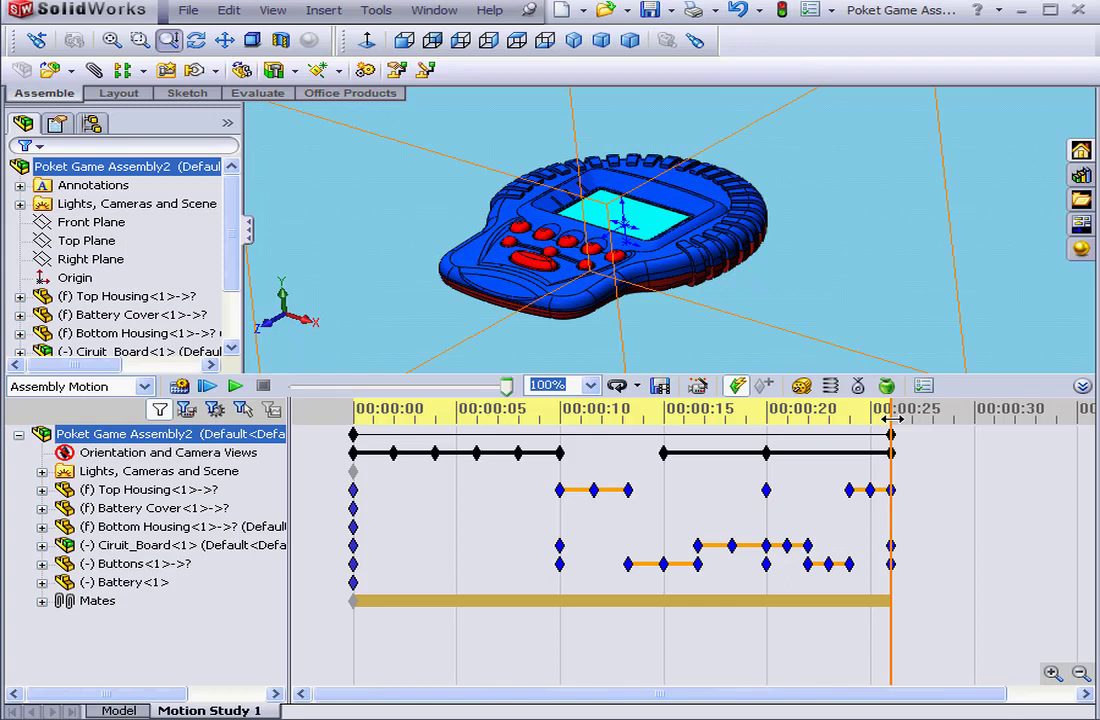
- Delete the camera keys from 00:00:15 onward on the Orientation and Camera Views row
drag(900, 444, 664, 452)
right_click(666, 455)
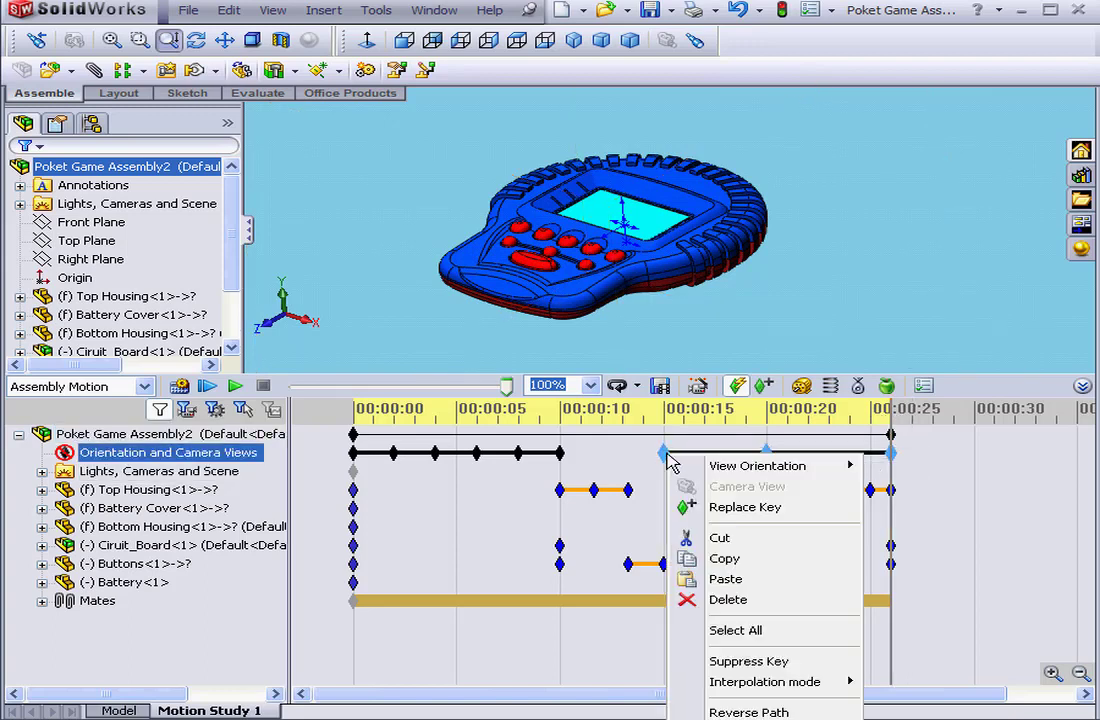
click(745, 606)
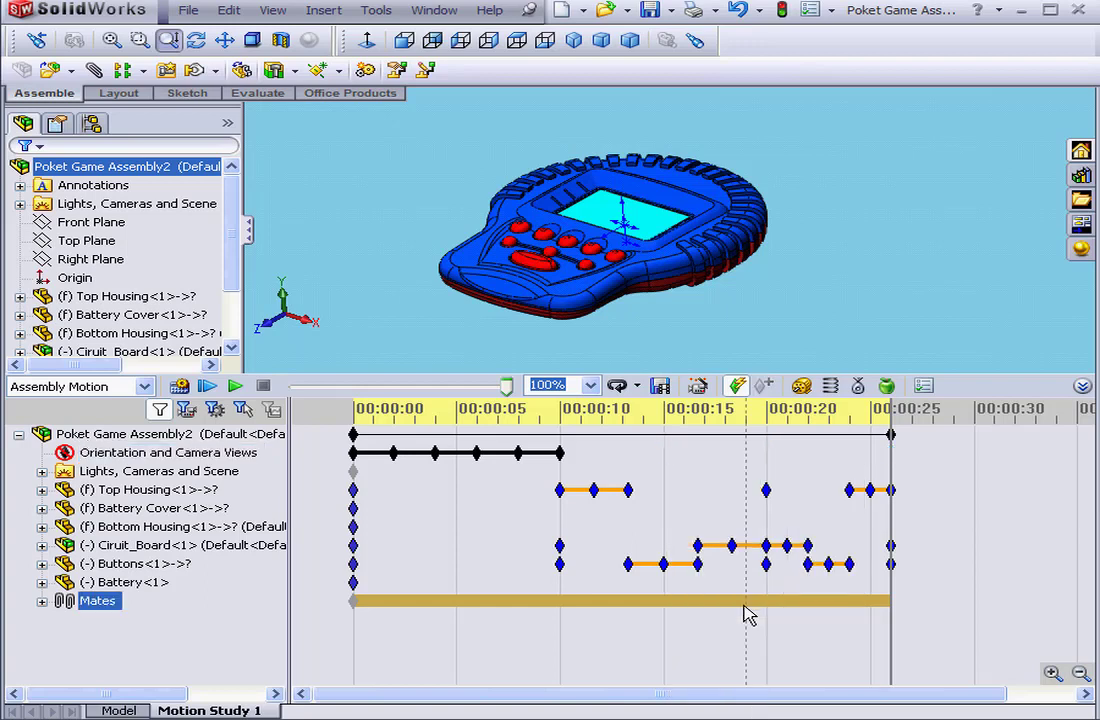
- Turn on Disable View Key Creation for the Orientation and Camera Views row
right_click(175, 458)
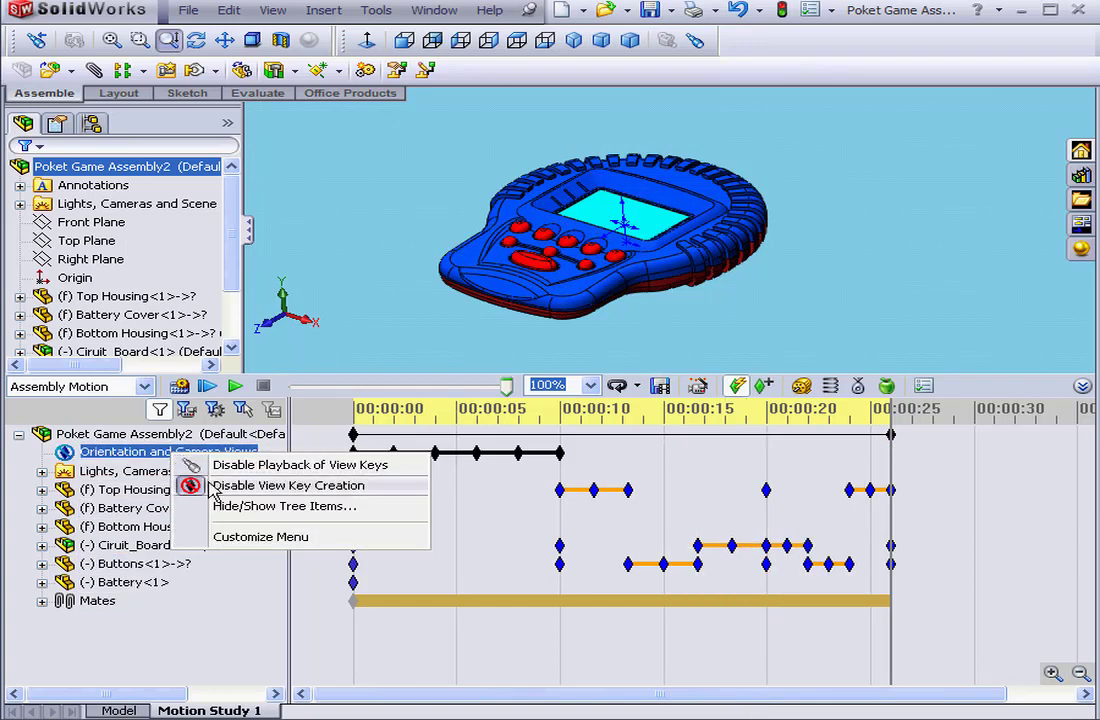
click(260, 486)
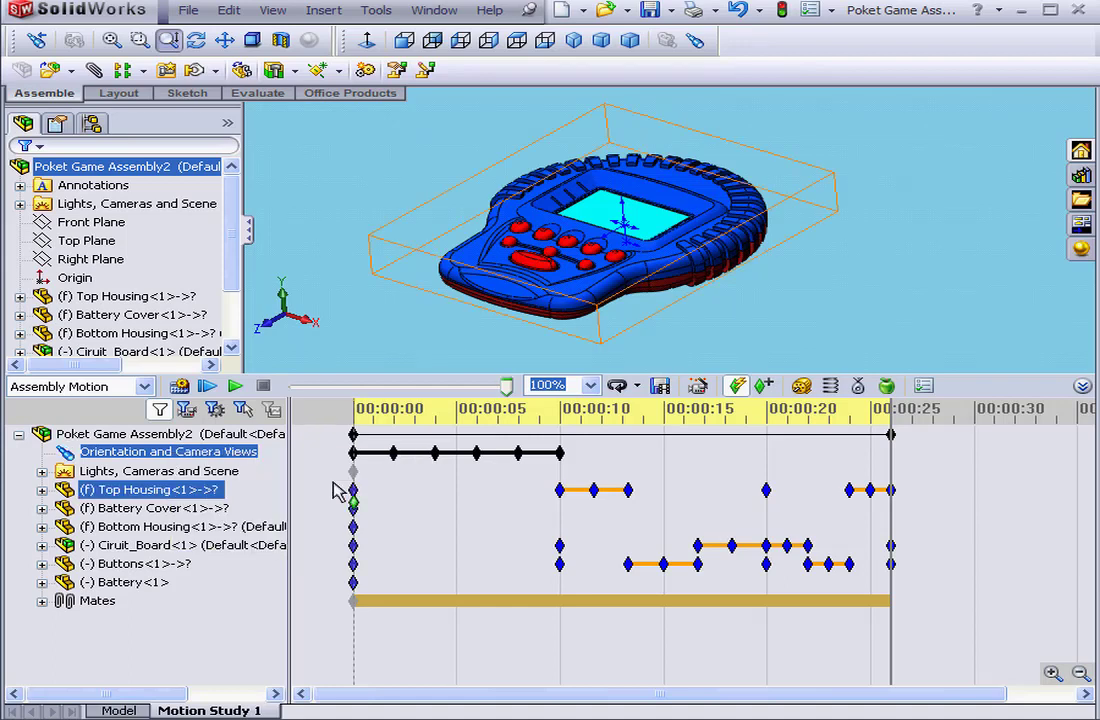
click(494, 476)
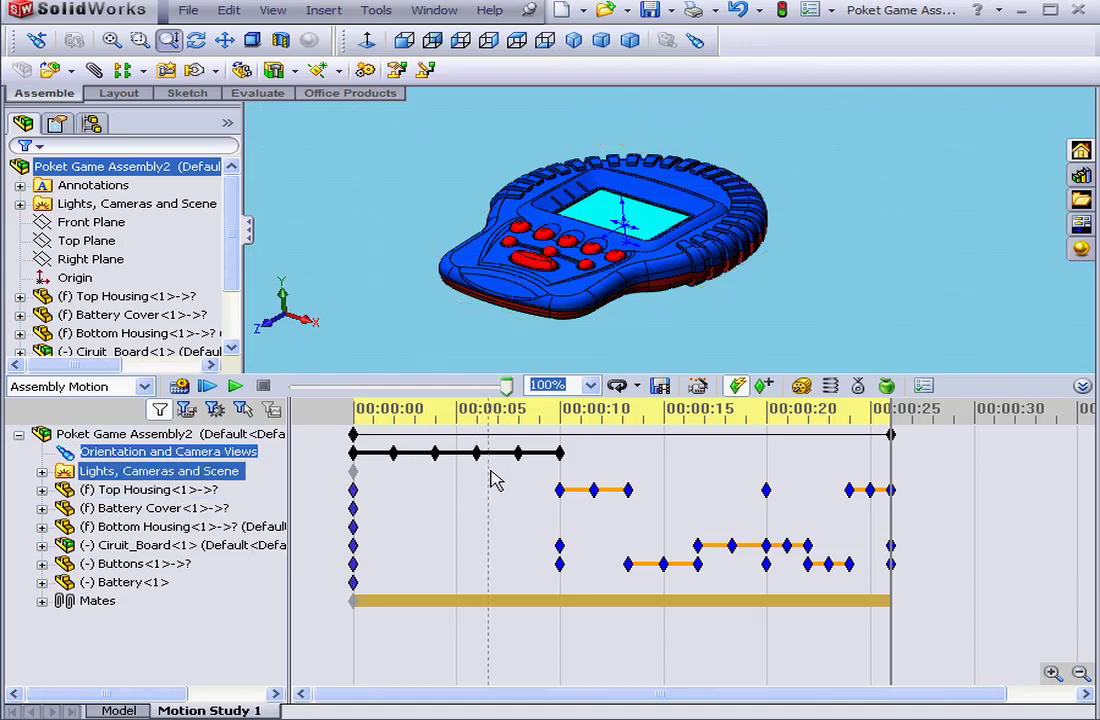
- Place a camera key at 00:00:15, then zoom out for the 00:00:20 view
right_click(664, 454)
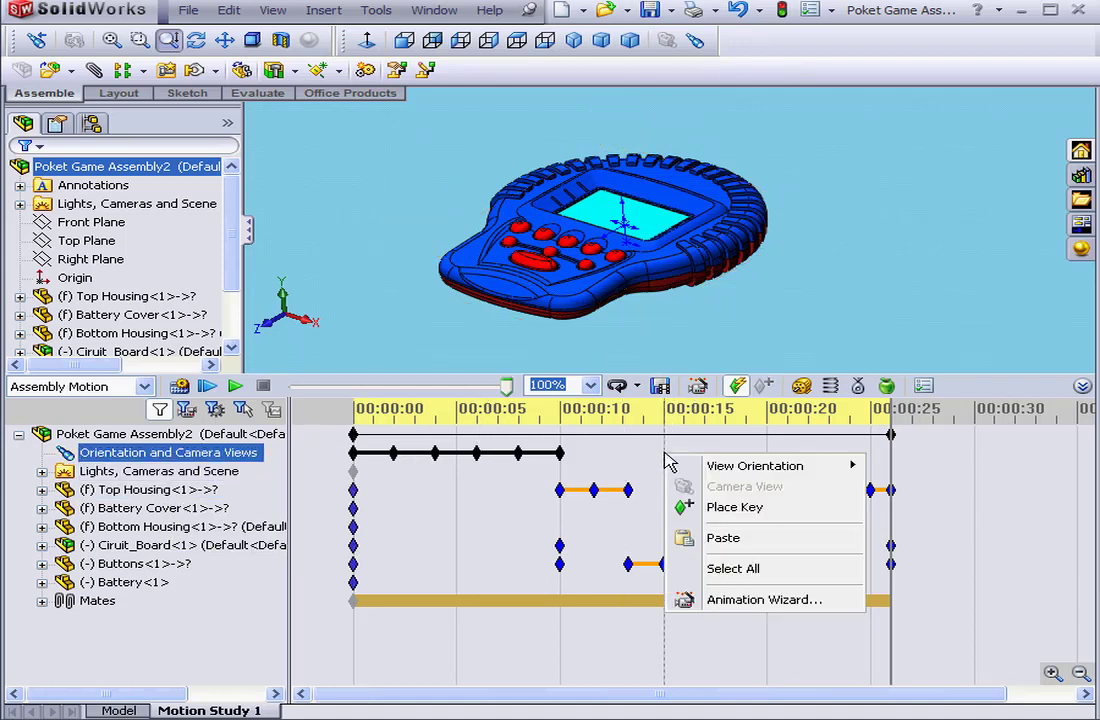
click(734, 508)
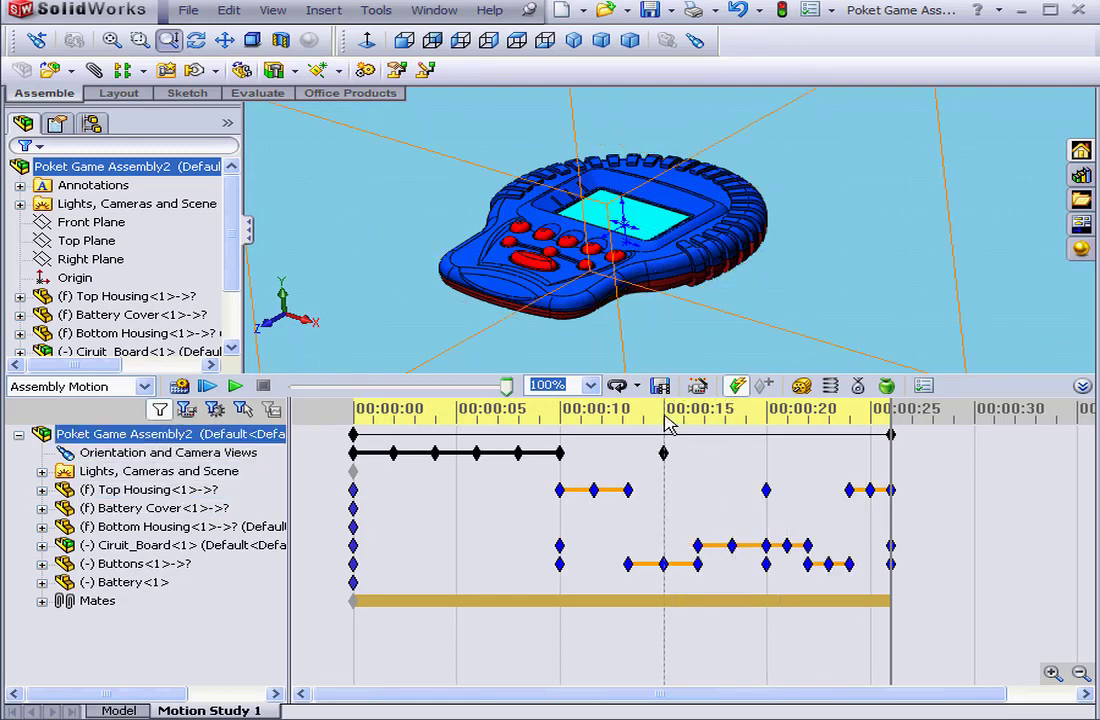
click(767, 413)
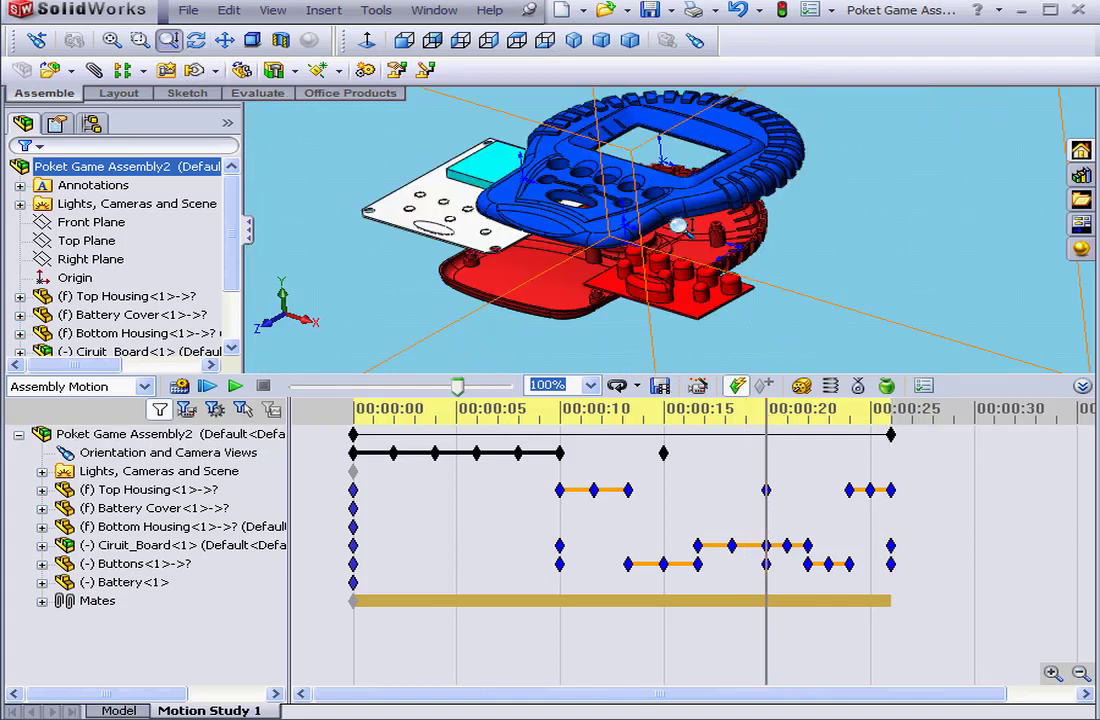
drag(678, 226, 668, 307)
click(680, 455)
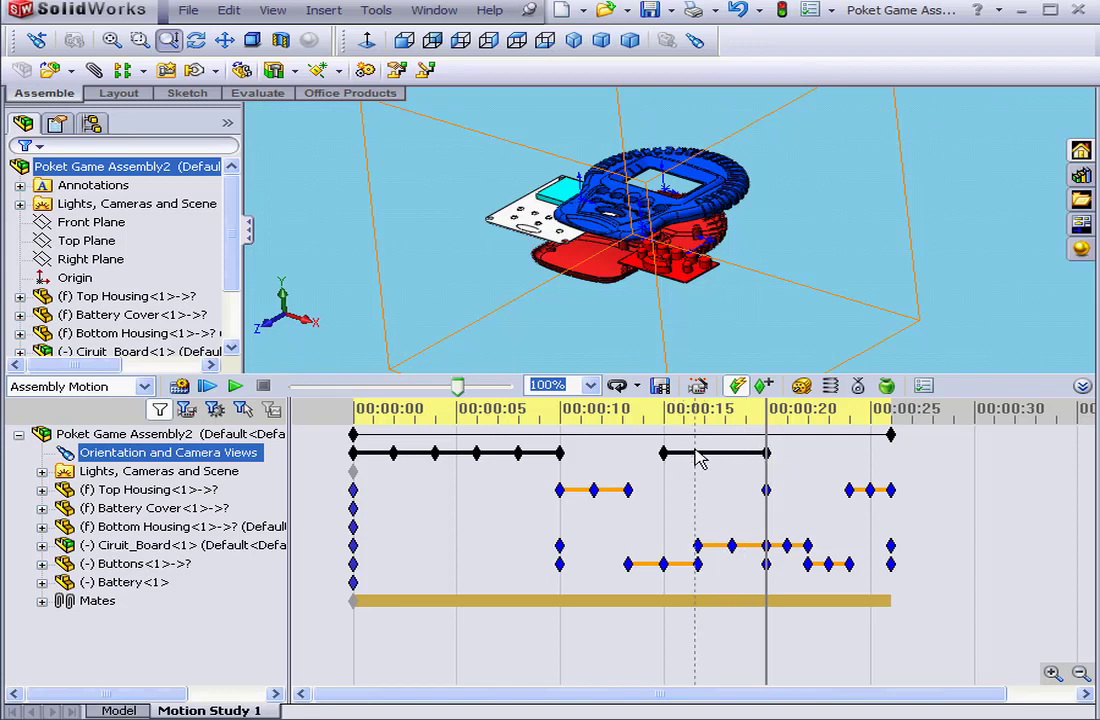
click(663, 453)
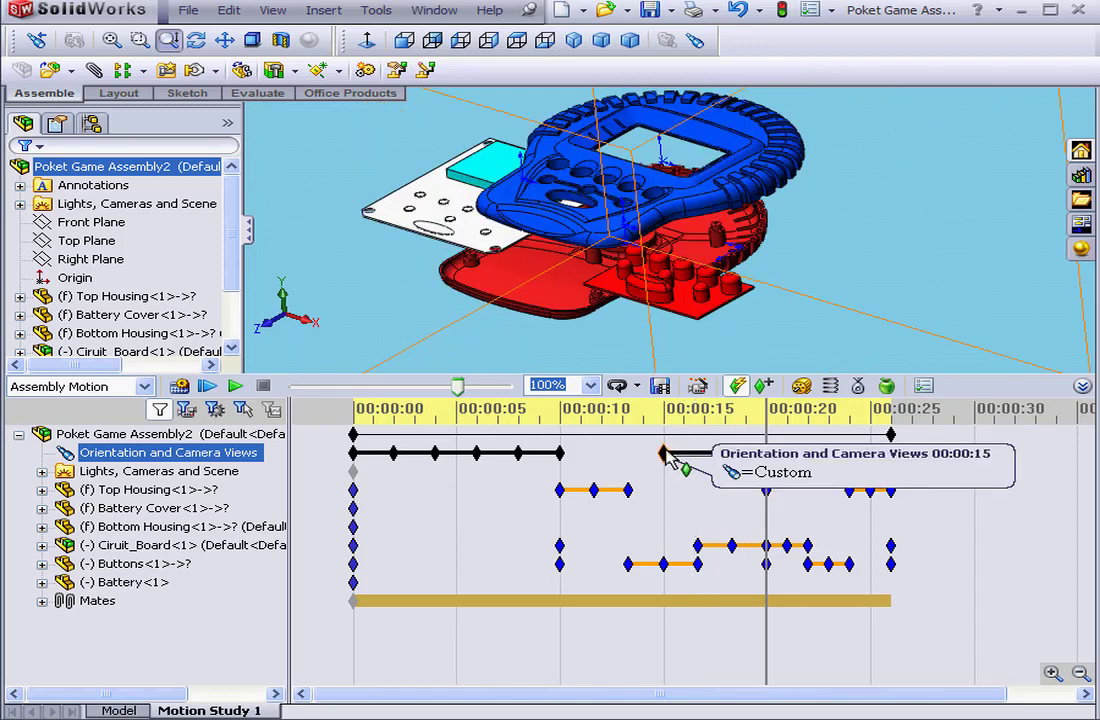
- Disable View Key Creation and move the current time later in the study
right_click(134, 459)
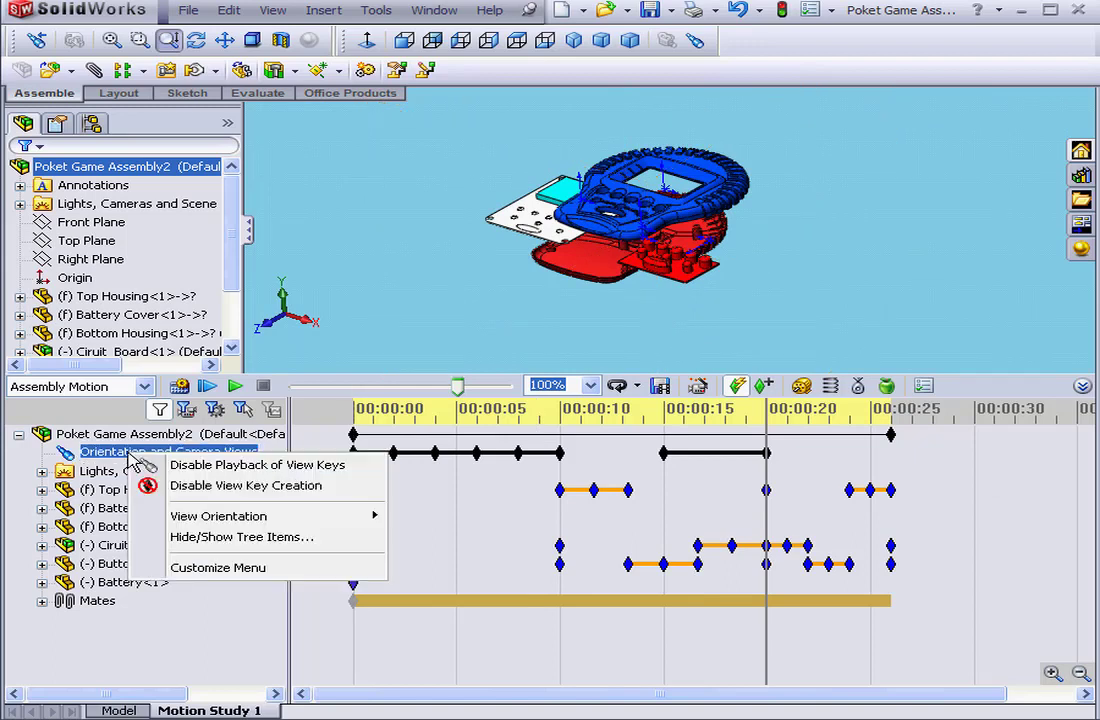
click(193, 486)
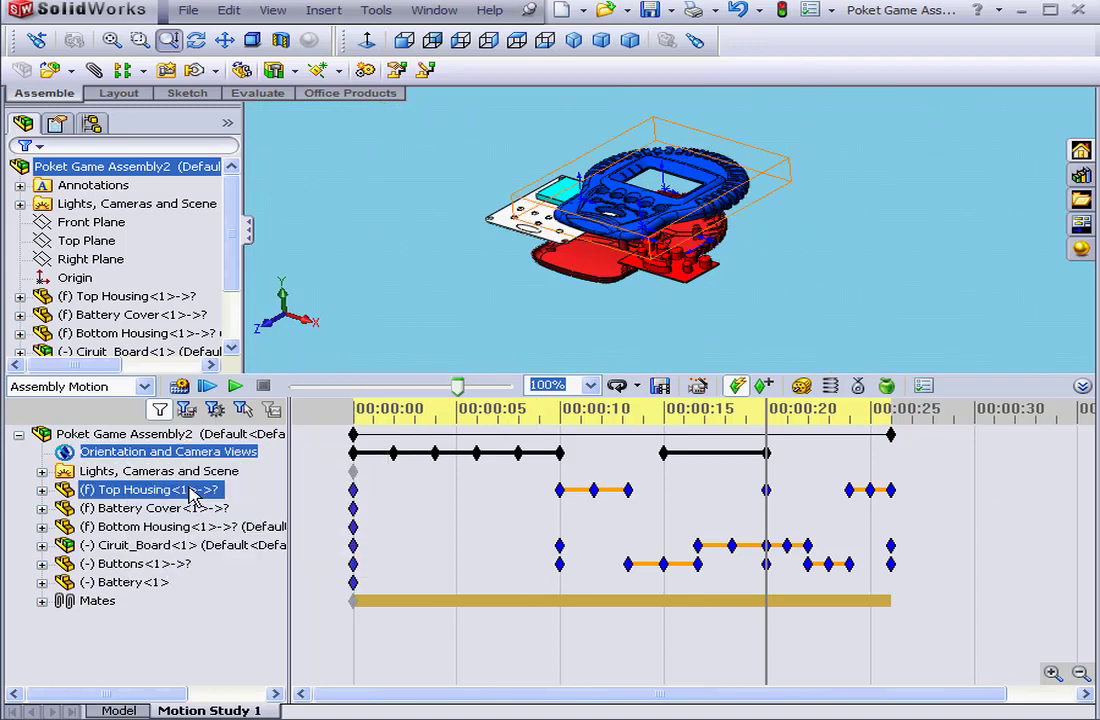
click(322, 490)
drag(767, 417, 882, 416)
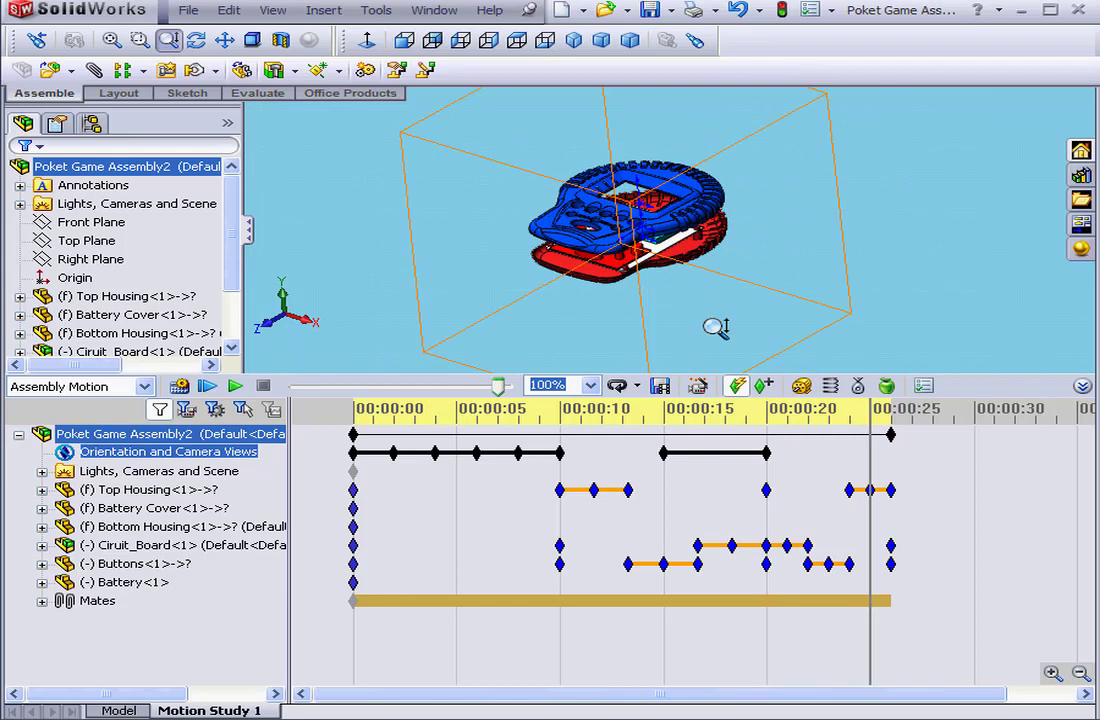
- Pan the model left and place a camera key near 00:00:25
click(224, 40)
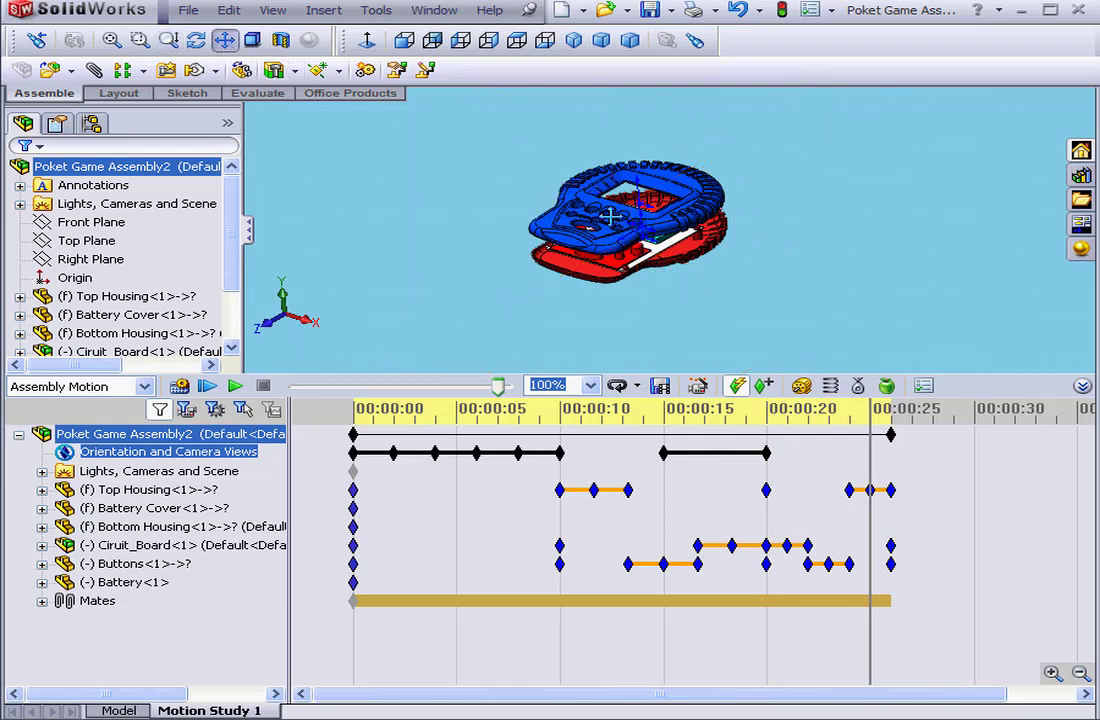
drag(611, 216, 431, 218)
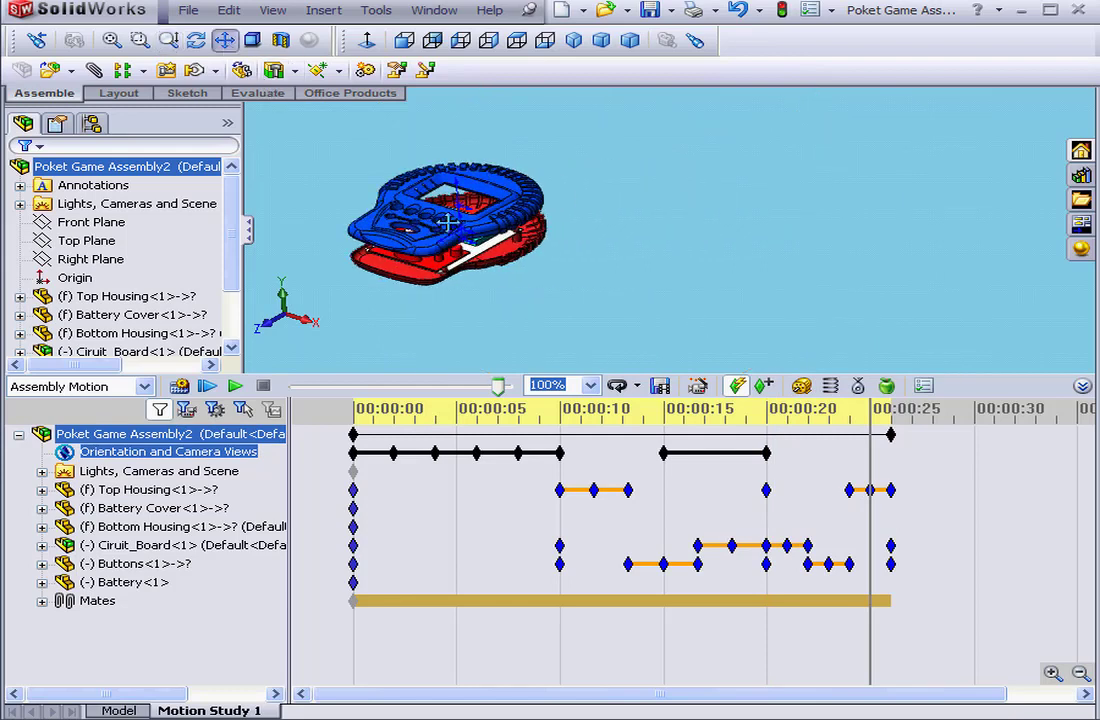
click(869, 447)
right_click(871, 453)
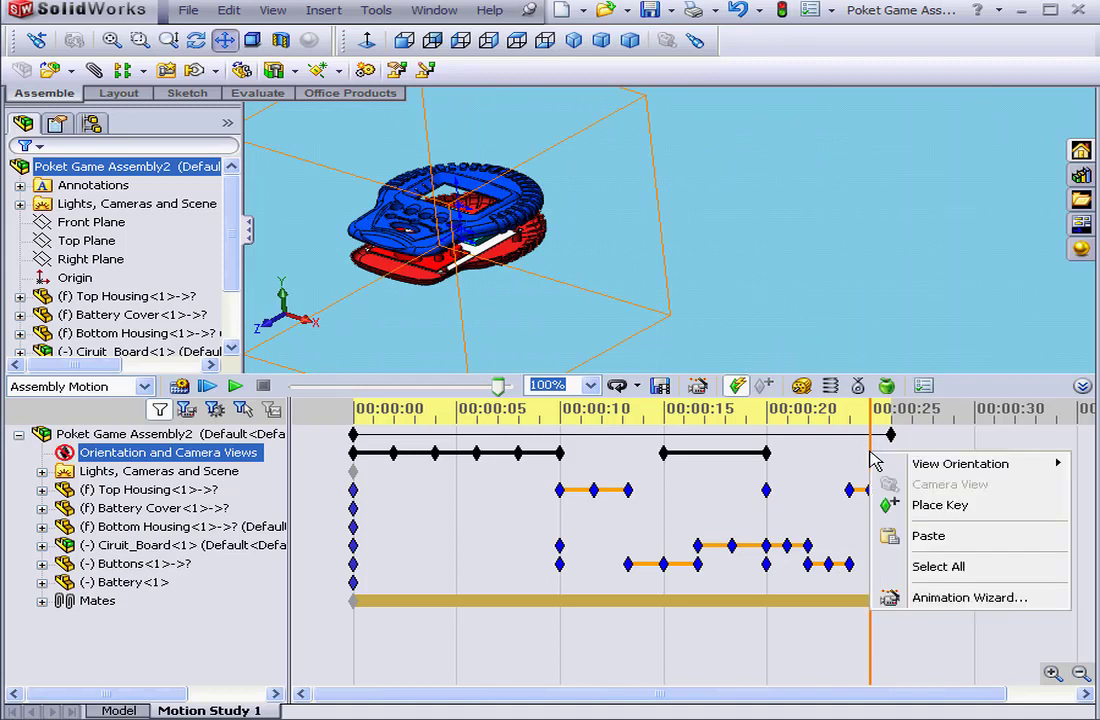
click(937, 506)
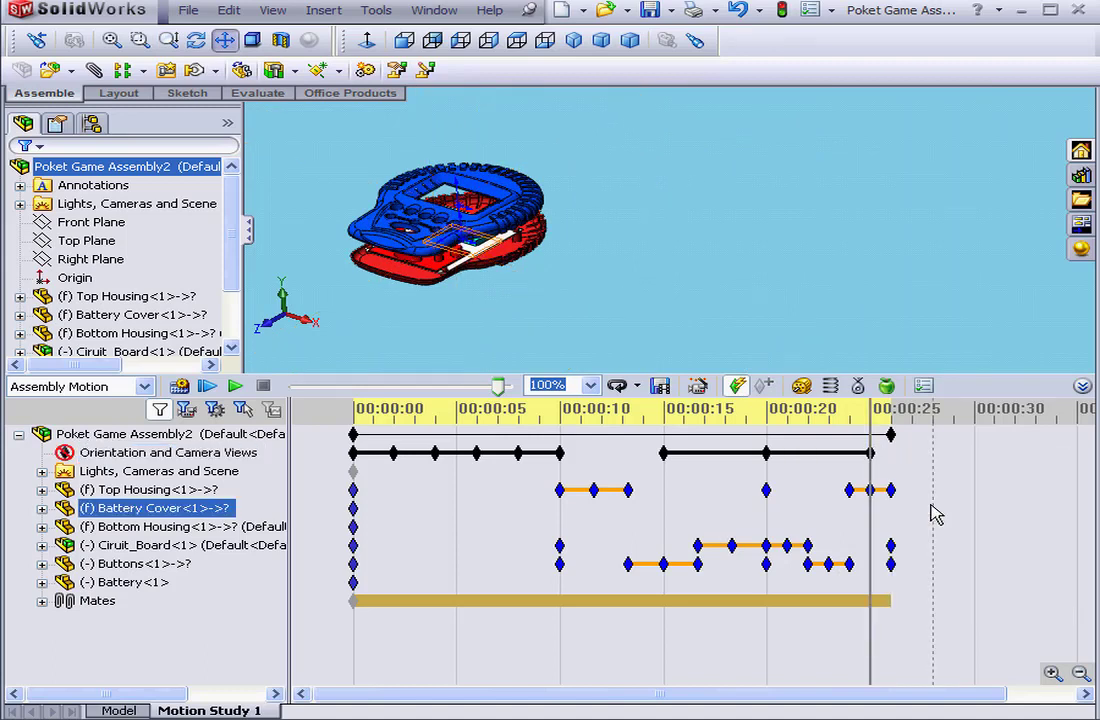
mouse_move(875, 434)
mouse_down()
mouse_move(663, 421)
mouse_move(890, 420)
mouse_move(860, 420)
mouse_up()
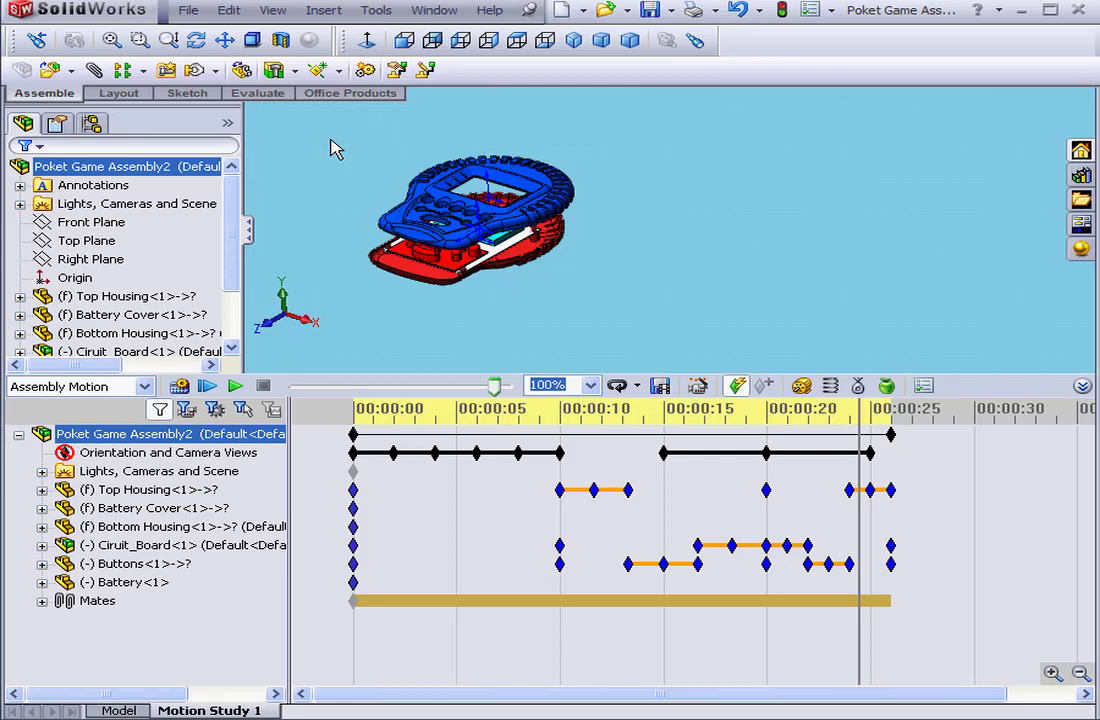
- Play the animation from the start at 500% speed, stop it, then select the top-level assembly
click(592, 386)
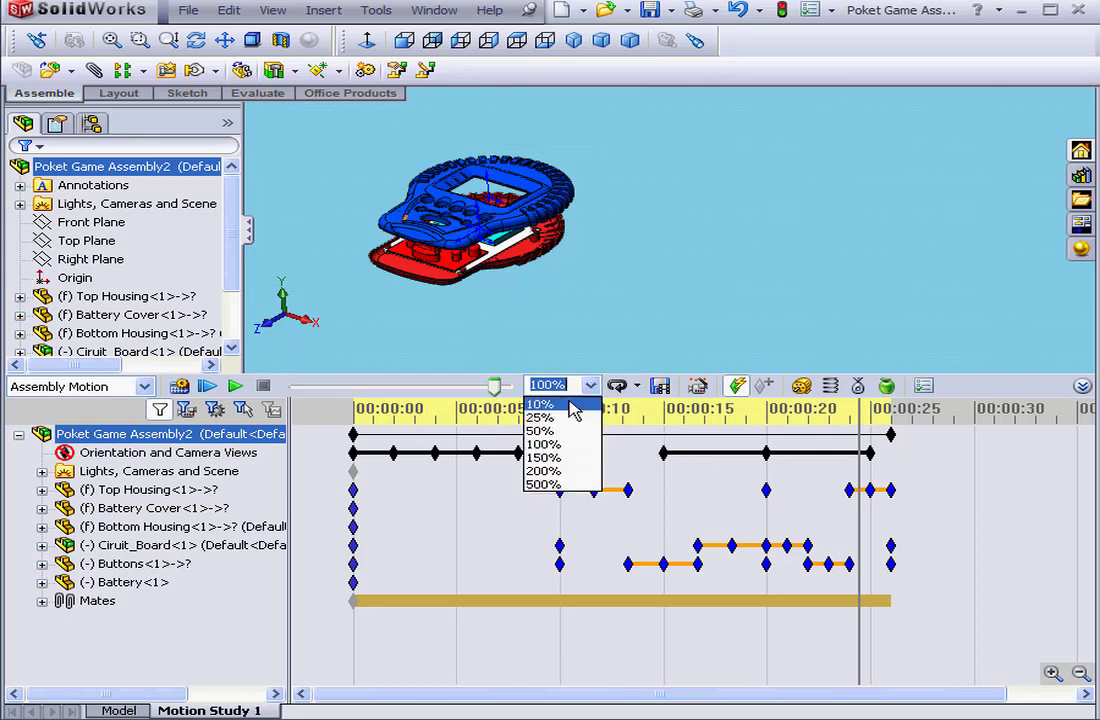
click(550, 486)
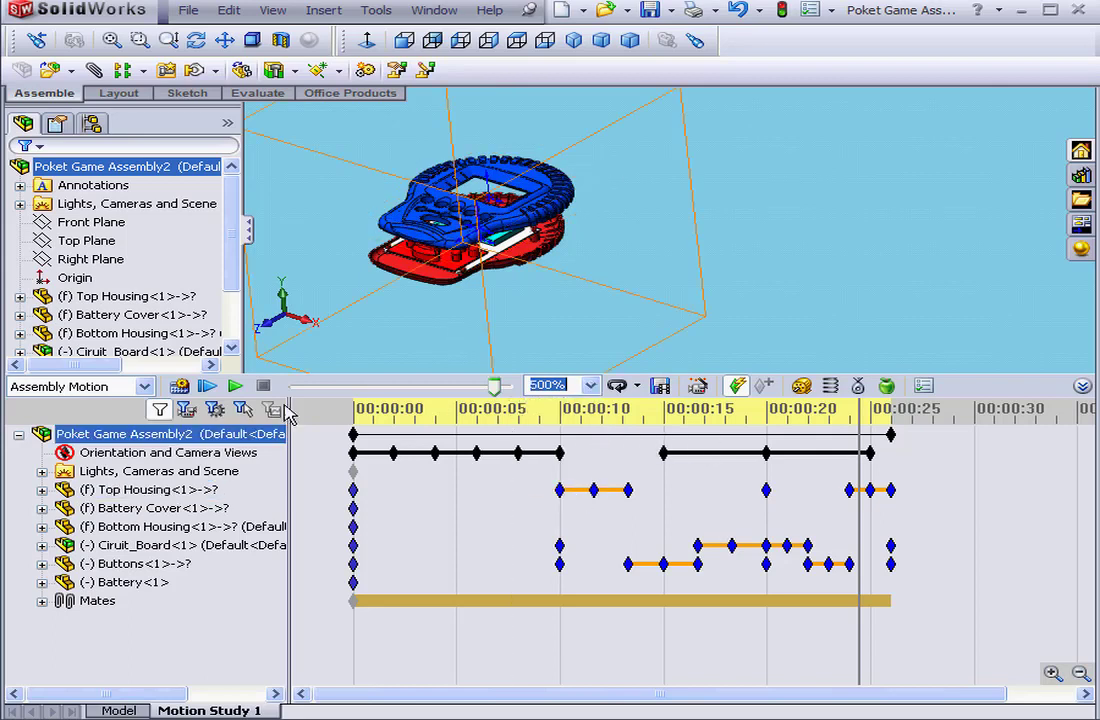
click(205, 387)
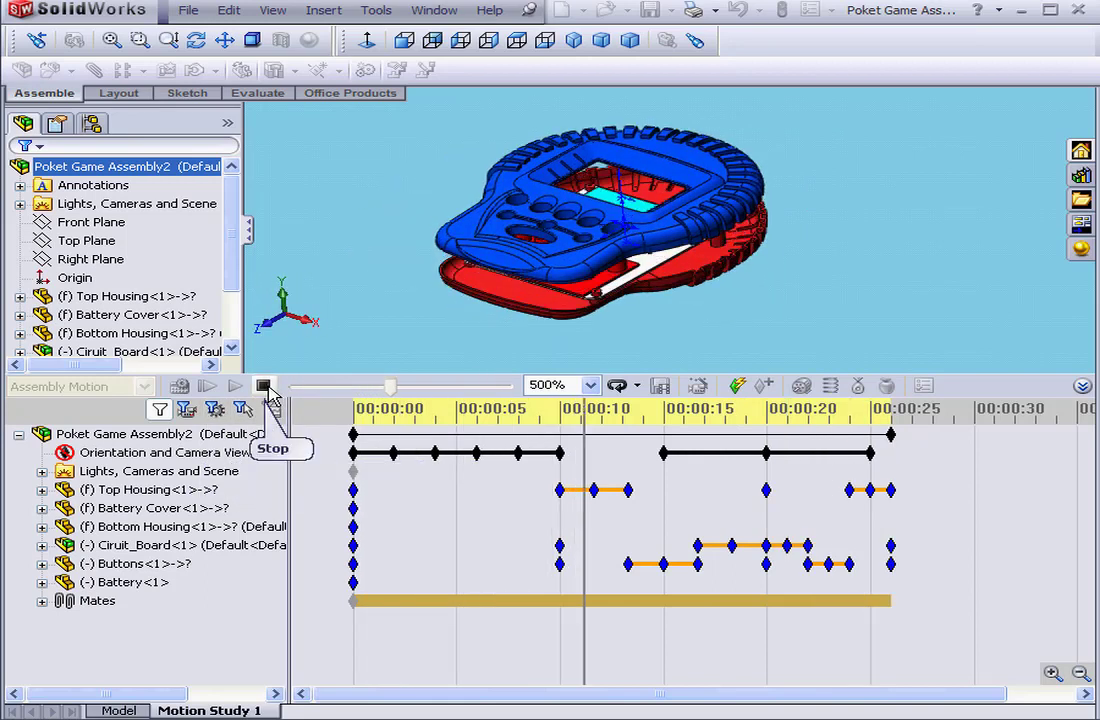
click(264, 387)
click(590, 456)
click(891, 434)
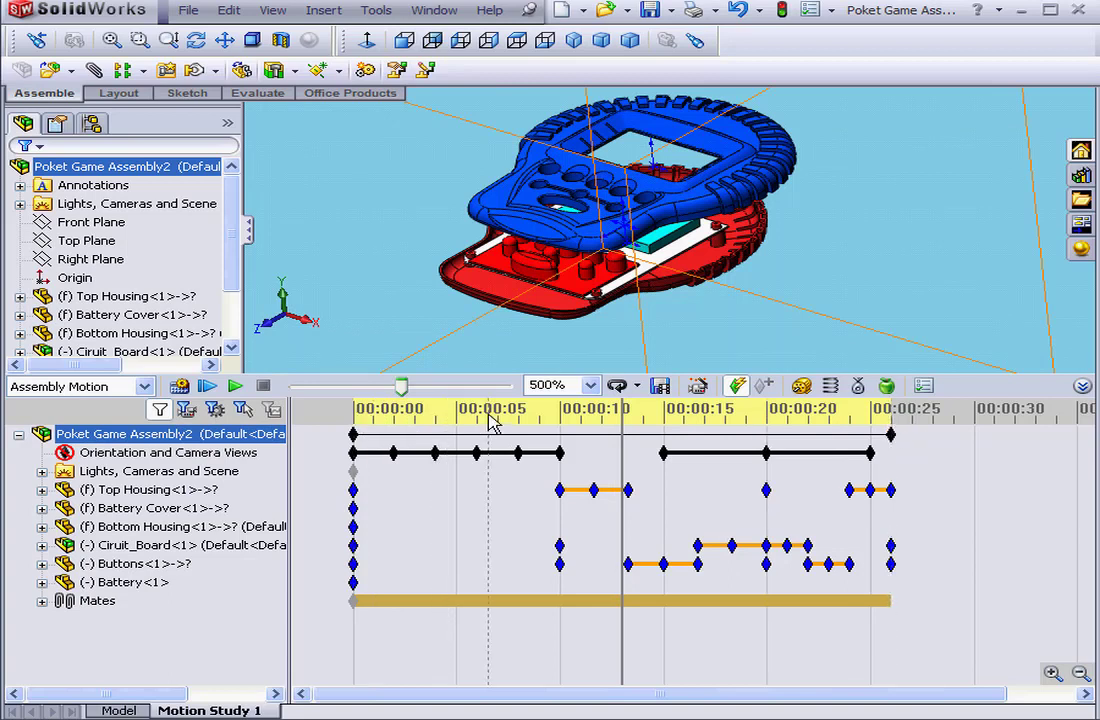
- Copy the final camera-view key and paste it onto the 00:00:00 camera-view key
click(870, 453)
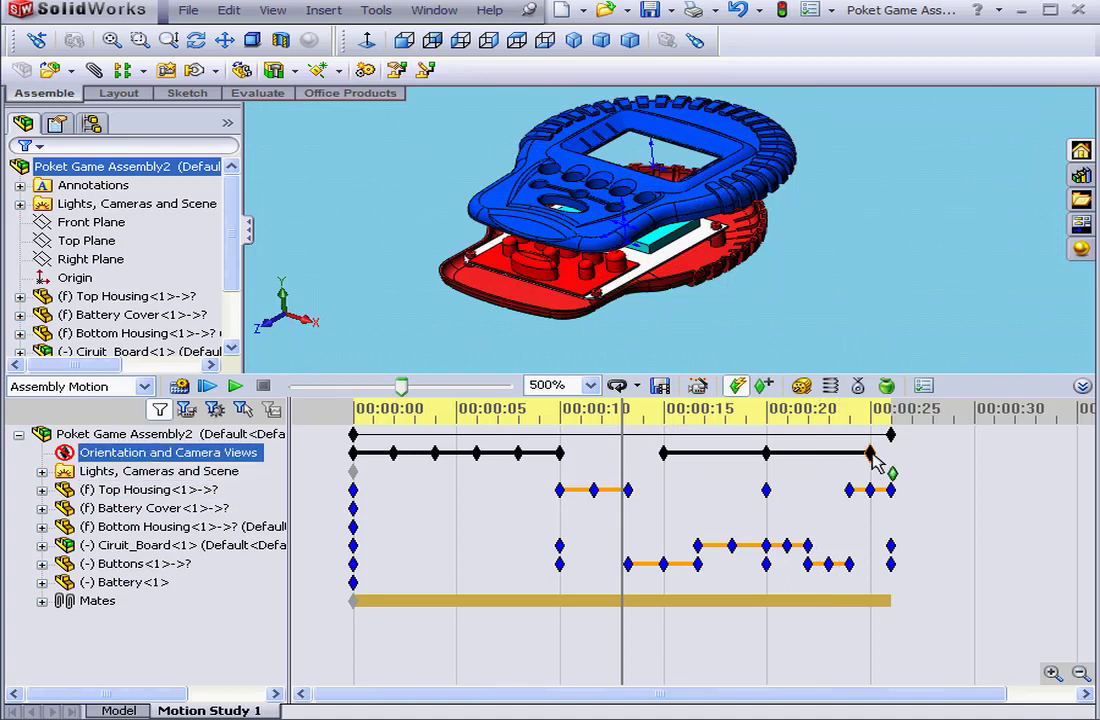
right_click(872, 456)
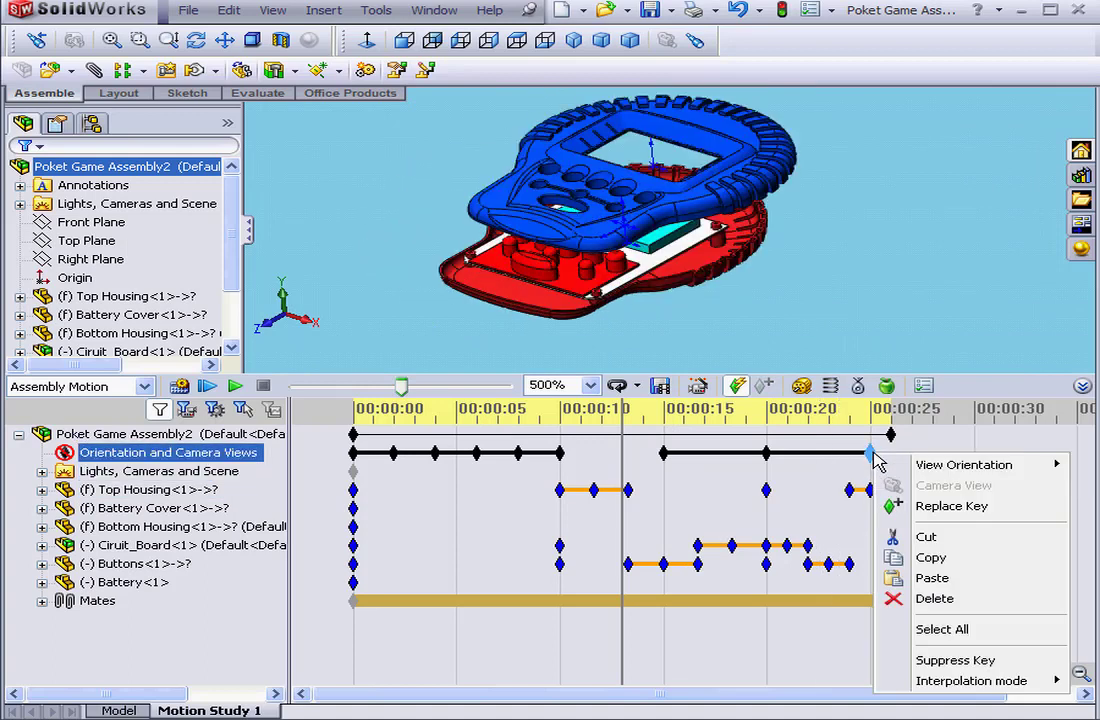
click(931, 557)
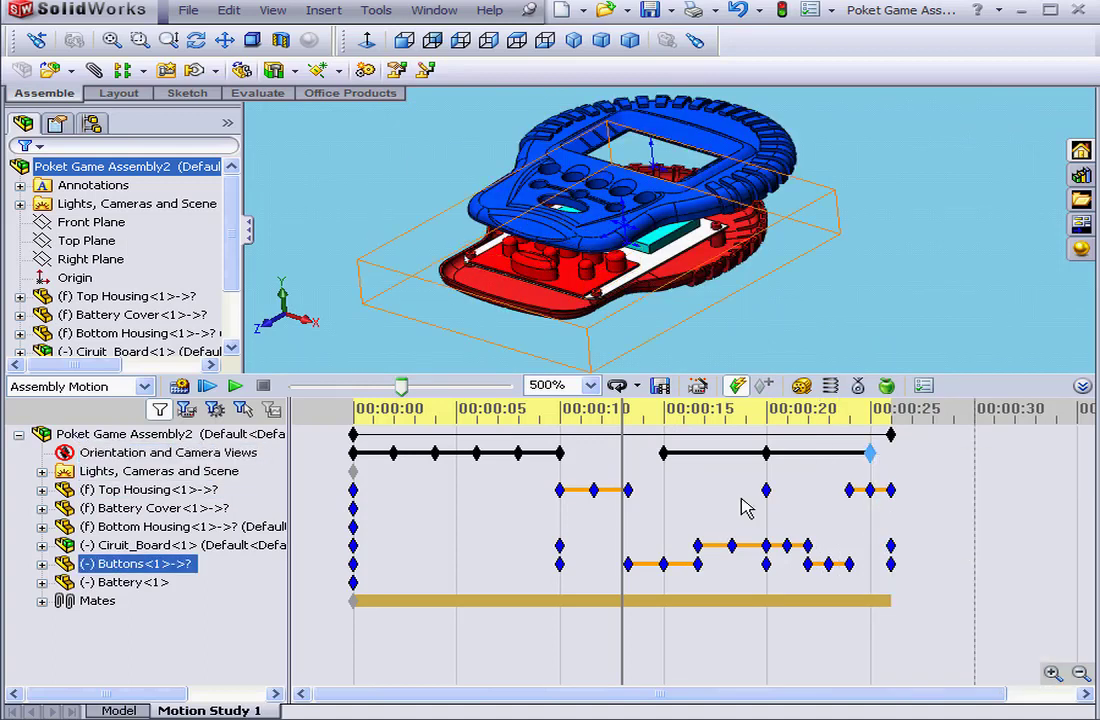
right_click(354, 455)
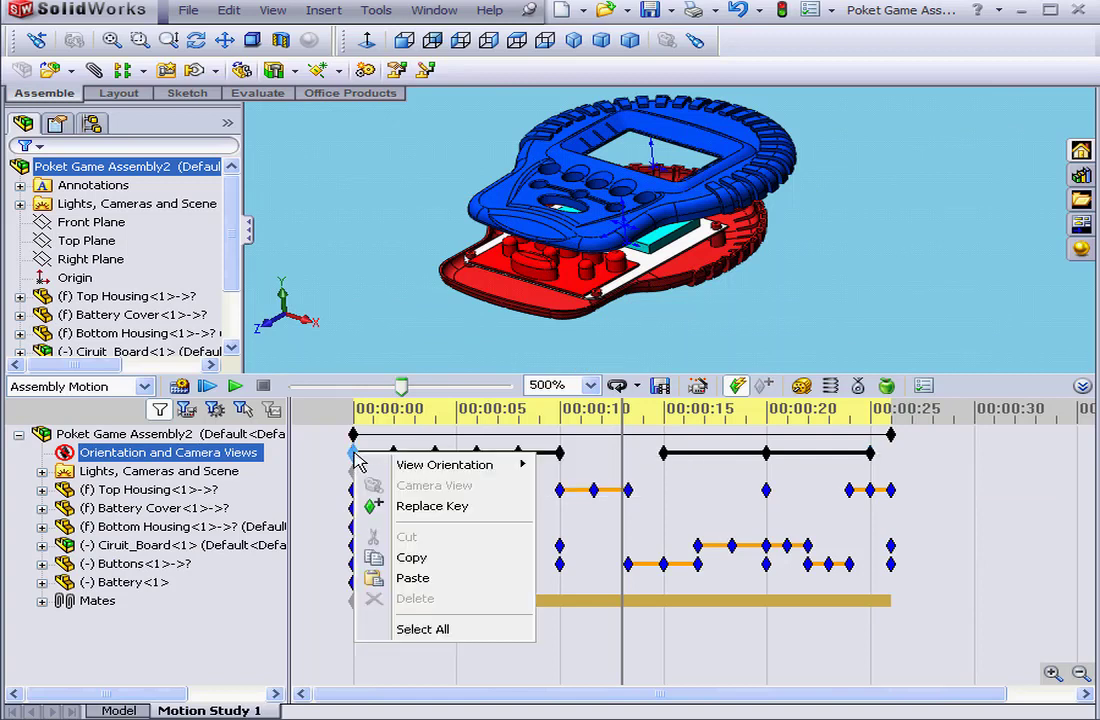
click(433, 580)
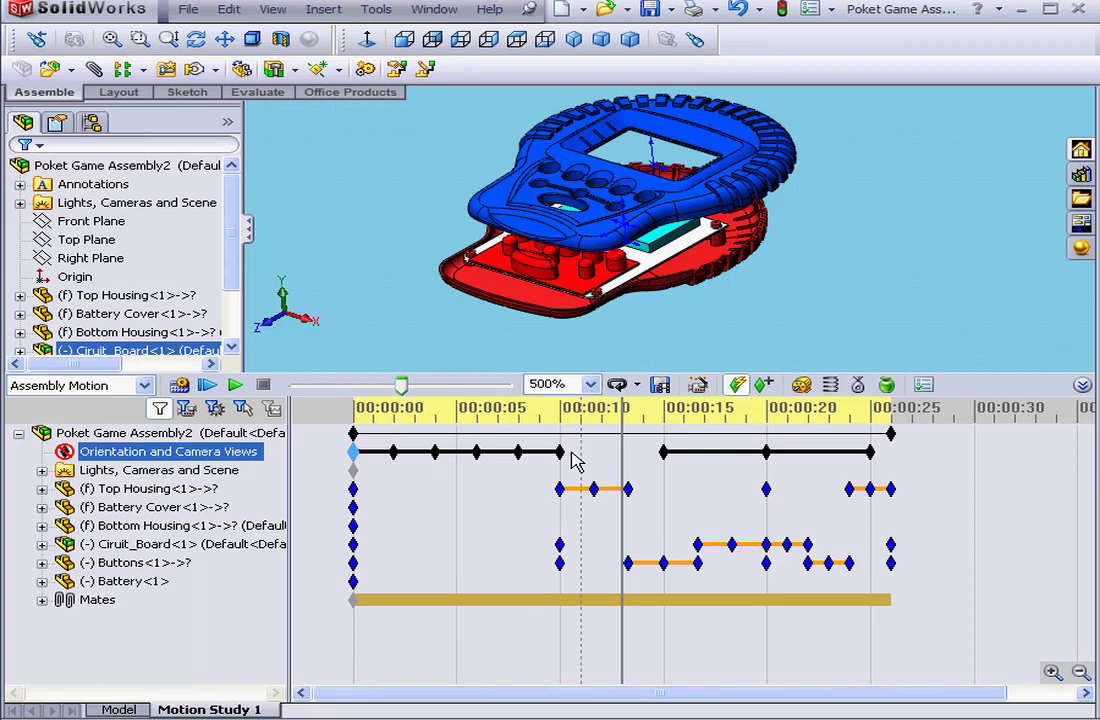
- Move the time bar to about 00:00:24, replace the 00:00:00 camera key with that view, then return to 00:00:00
mouse_move(622, 428)
mouse_down()
mouse_move(908, 422)
mouse_move(353, 422)
mouse_move(611, 420)
mouse_up()
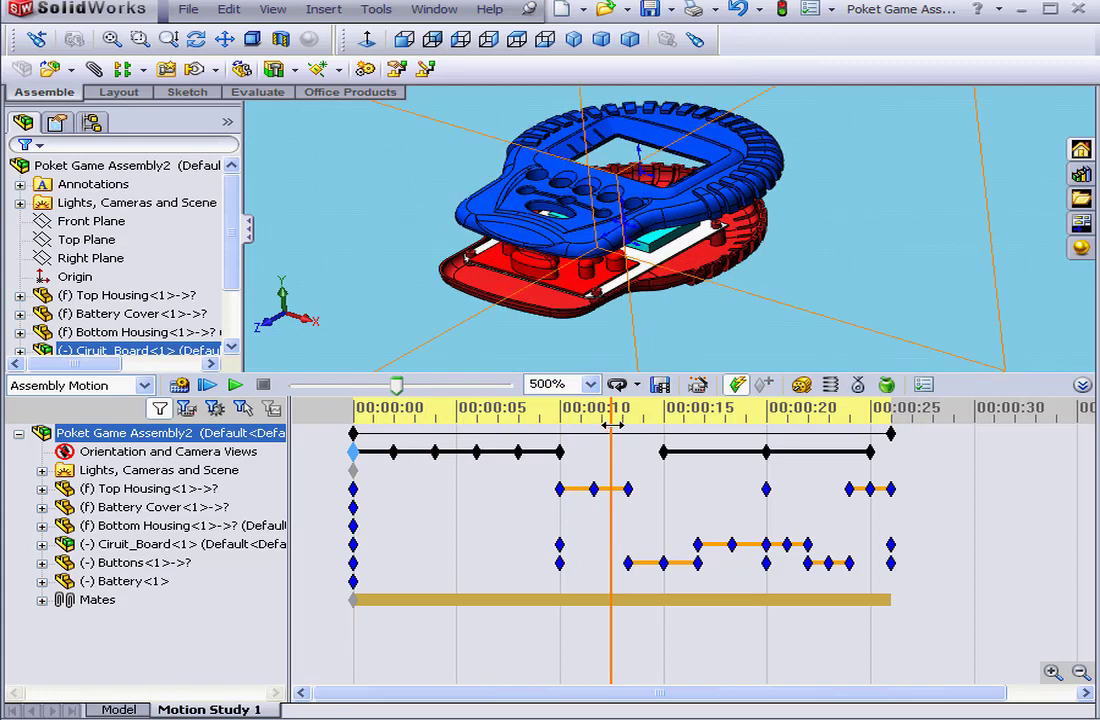
drag(613, 418, 866, 415)
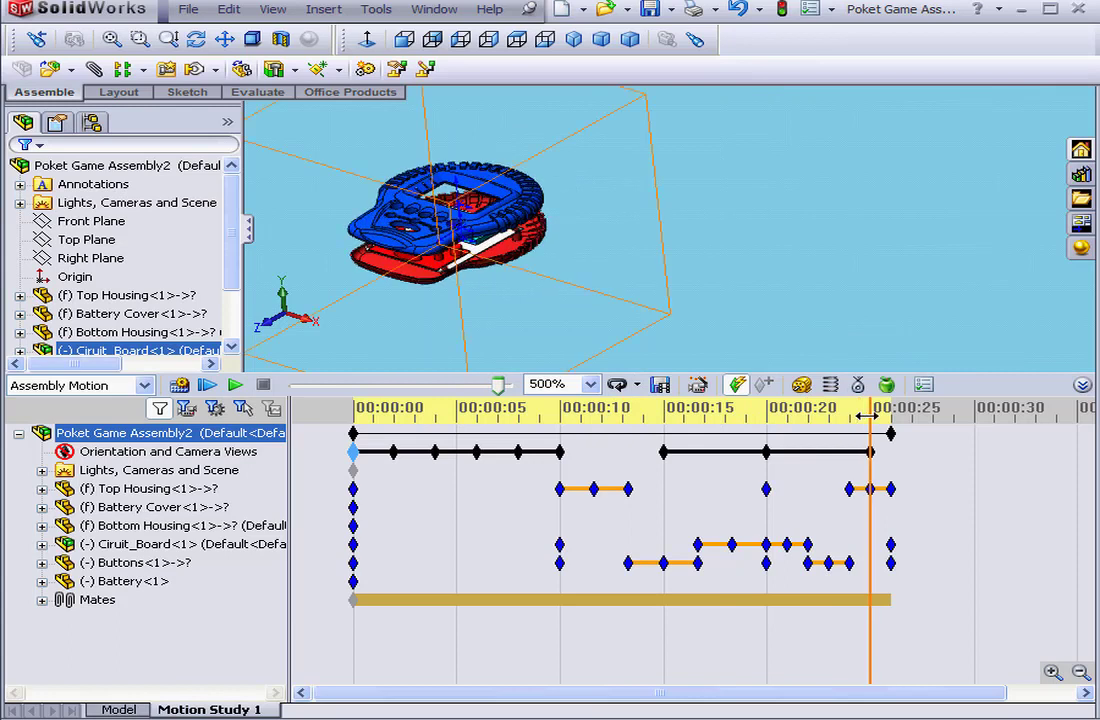
drag(870, 451, 359, 453)
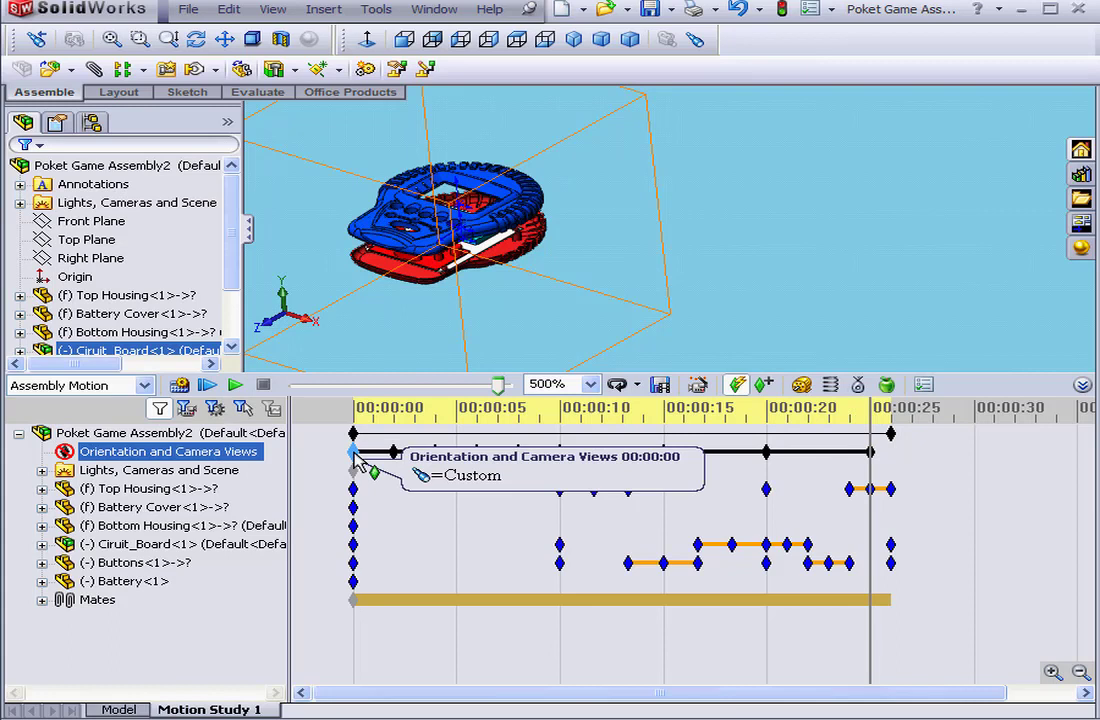
right_click(359, 452)
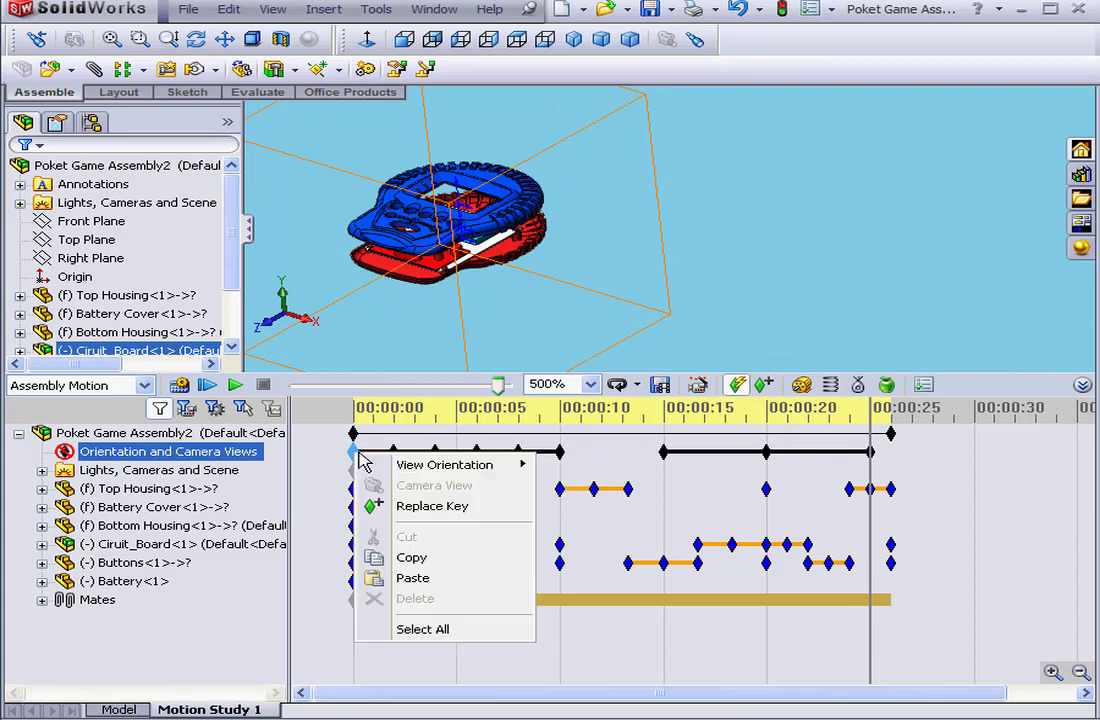
click(400, 508)
click(399, 512)
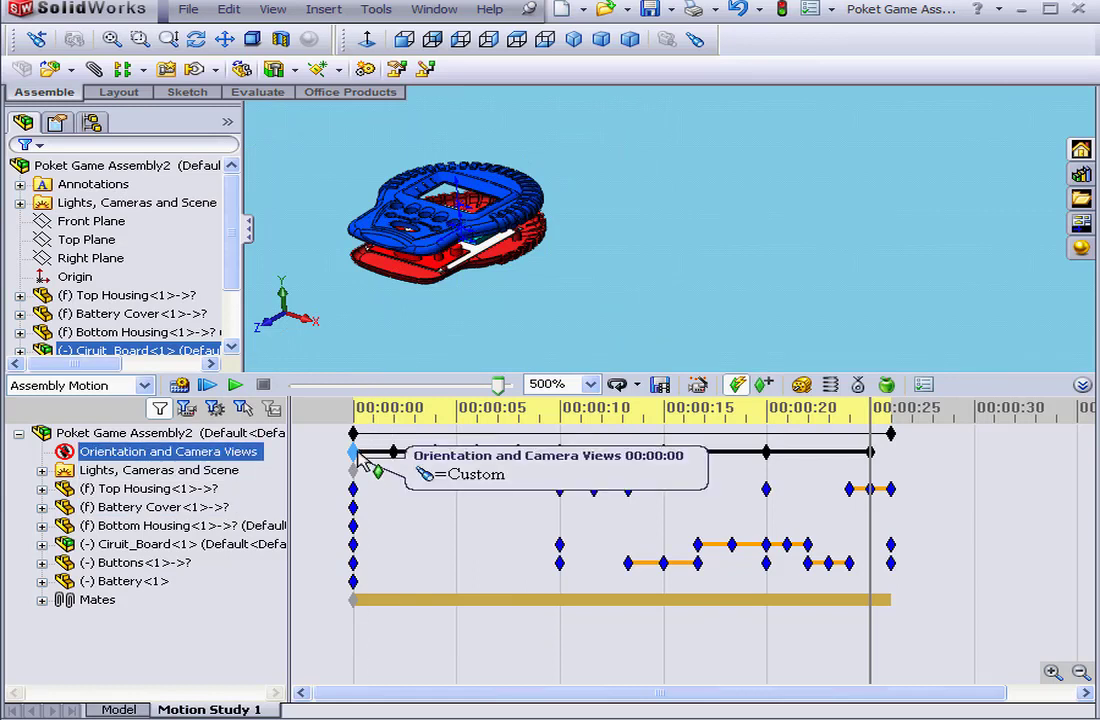
click(355, 408)
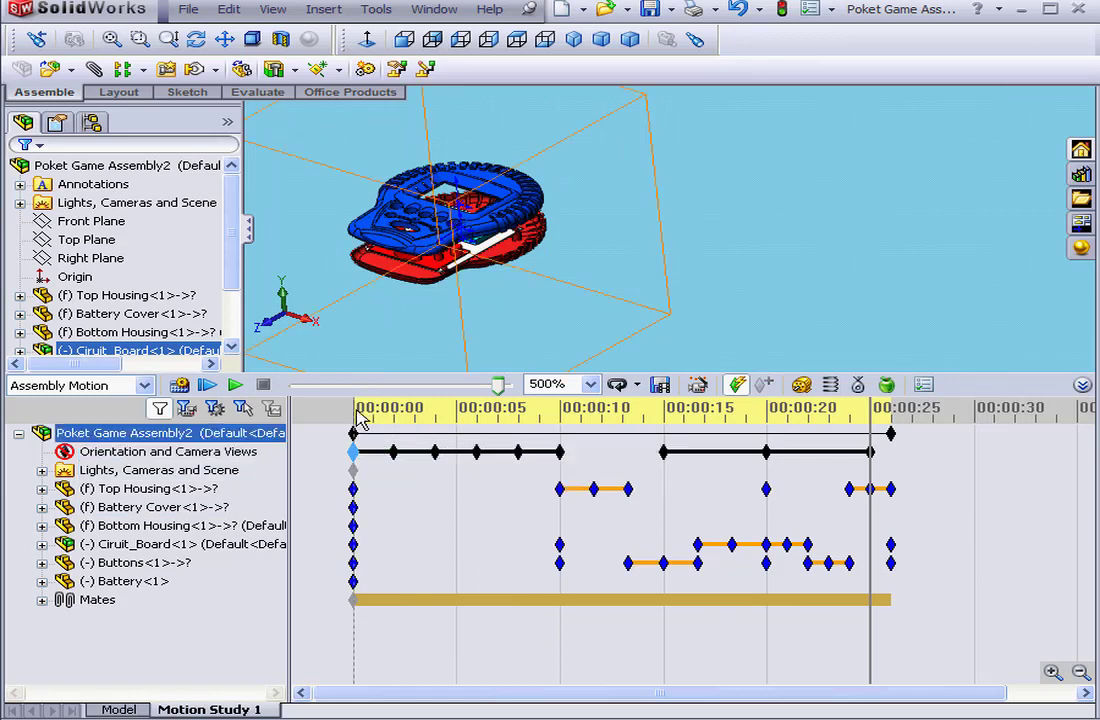